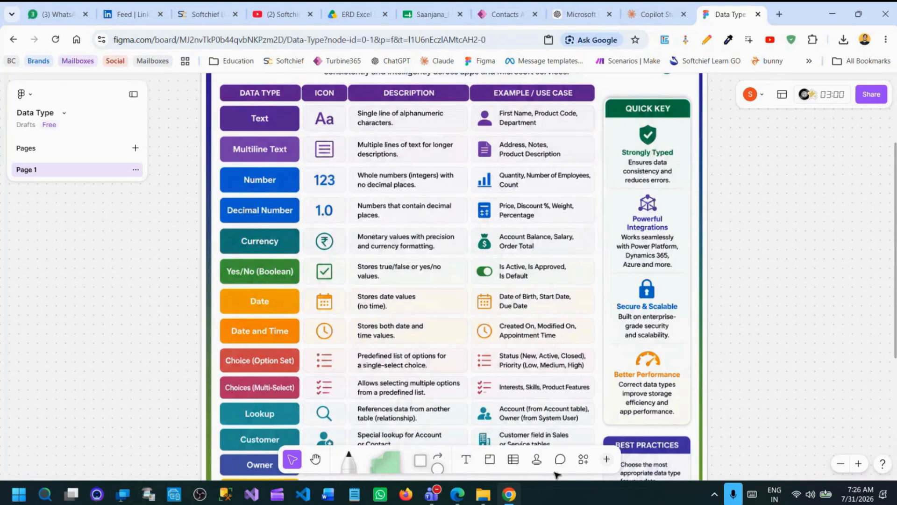
Stamp thumbs-up marks beside the data type chart rows: three at Text, two at Multiline Text and one at Number
click(536, 459)
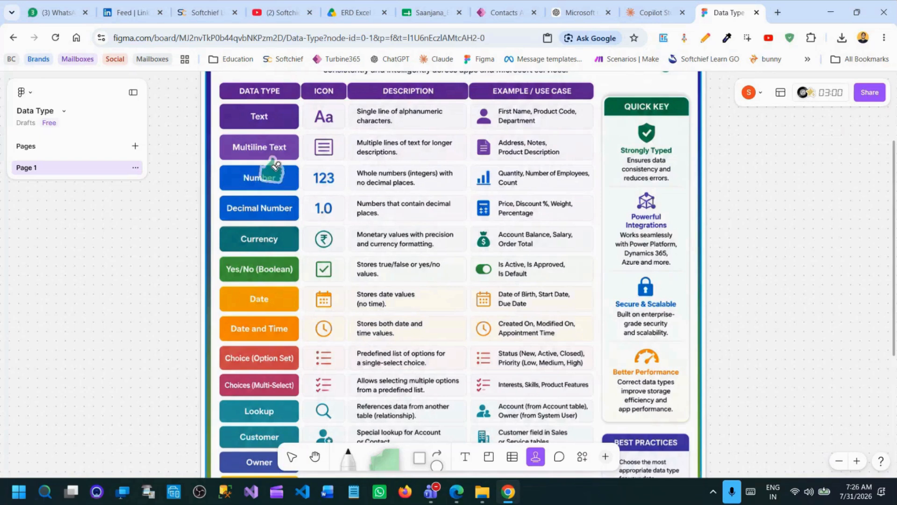
click(193, 114)
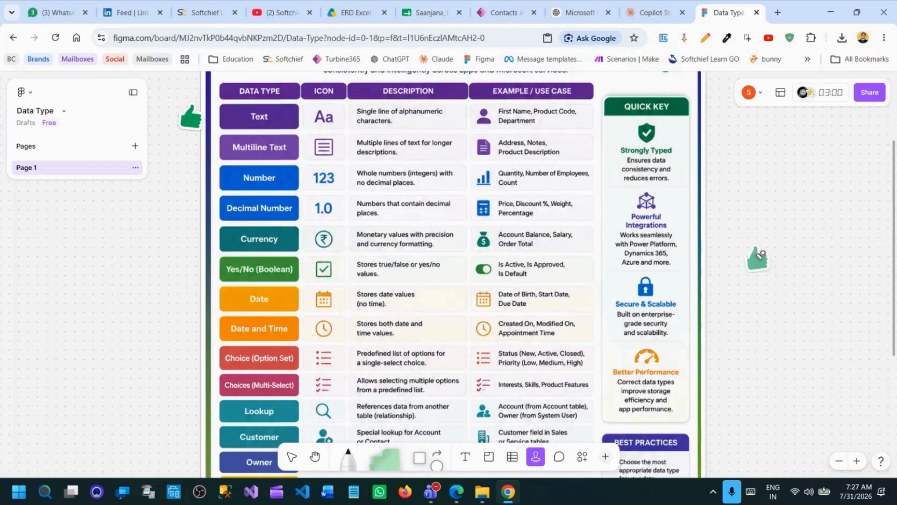
click(214, 115)
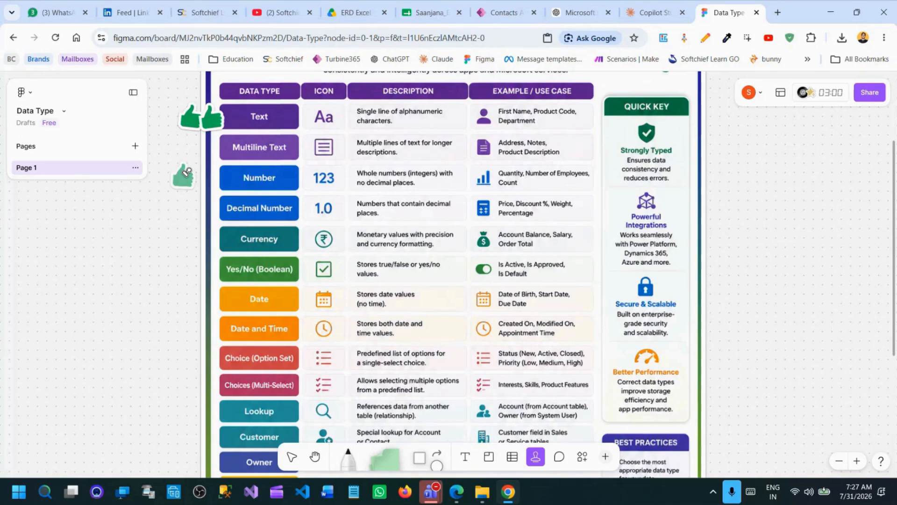
click(182, 102)
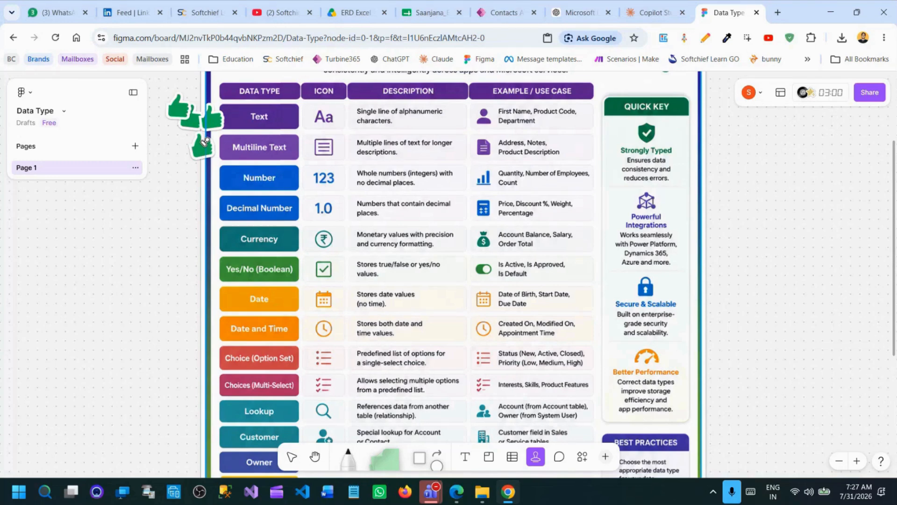
click(204, 141)
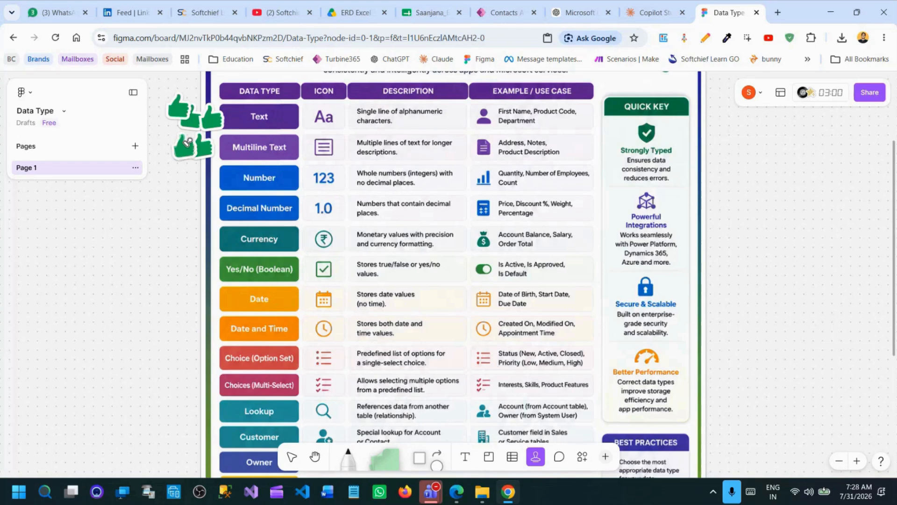
click(191, 143)
click(199, 178)
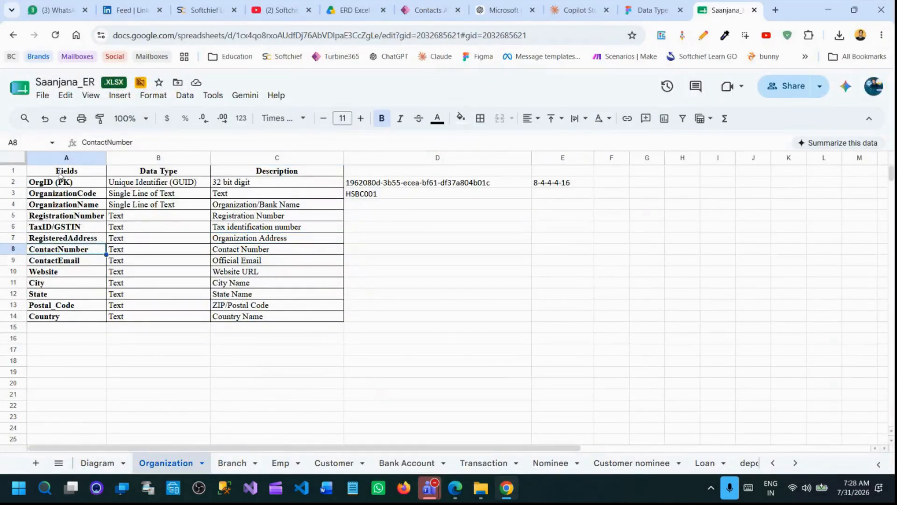
Examine the fields and data types in the ER spreadsheet's Organization sheet, and PANNumber and AnnualIncome in its Customer sheet
drag(59, 174, 78, 321)
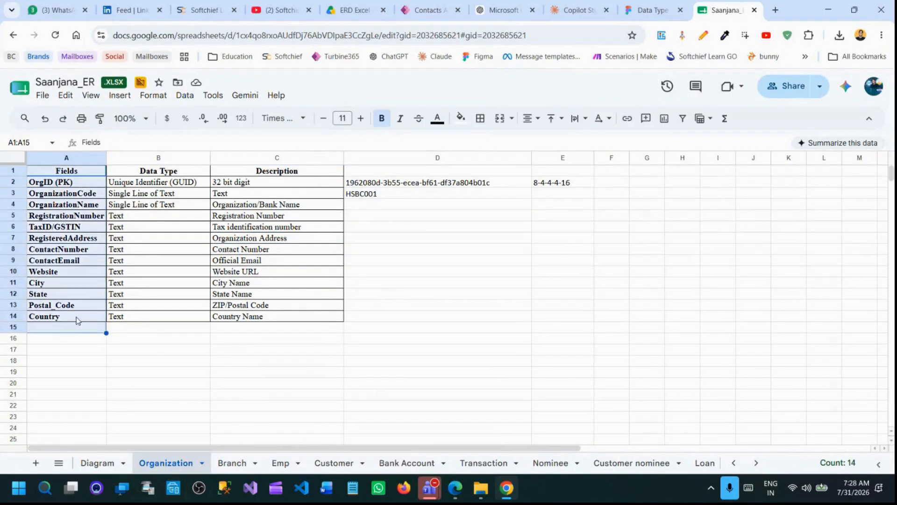
click(83, 221)
key(Right)
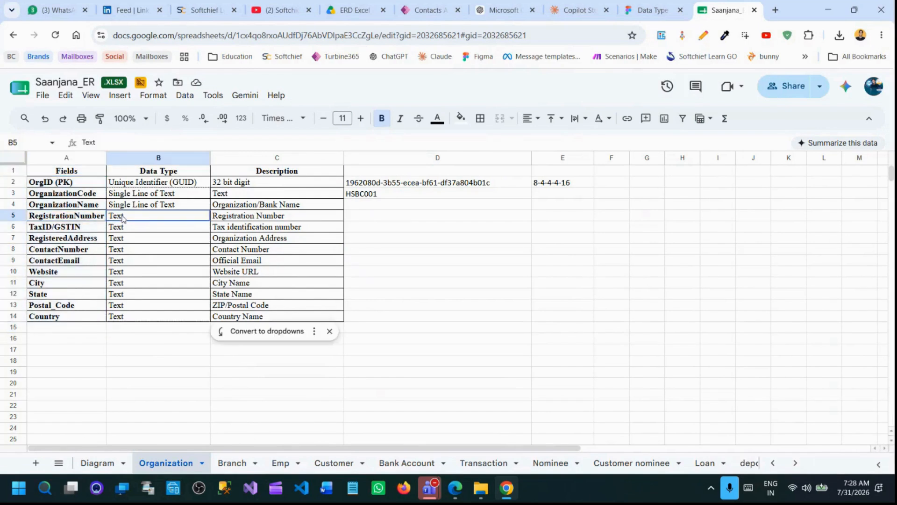
click(87, 219)
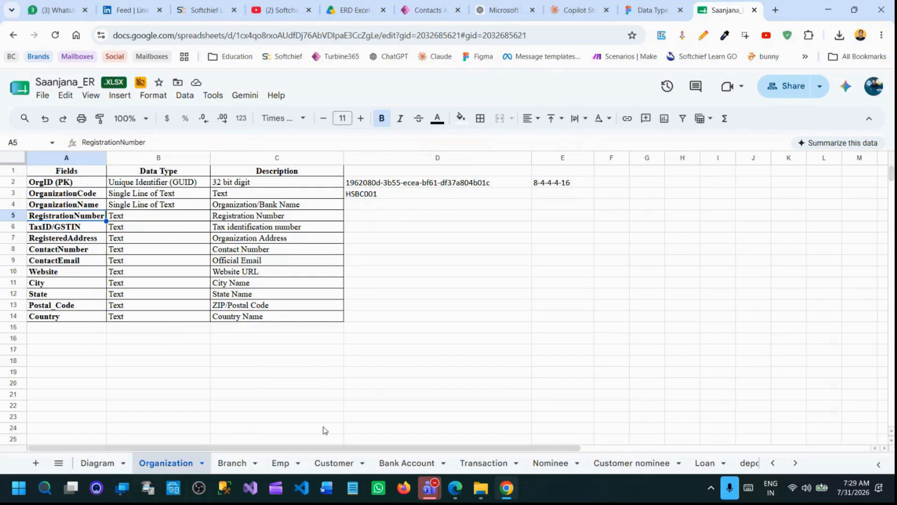
click(334, 462)
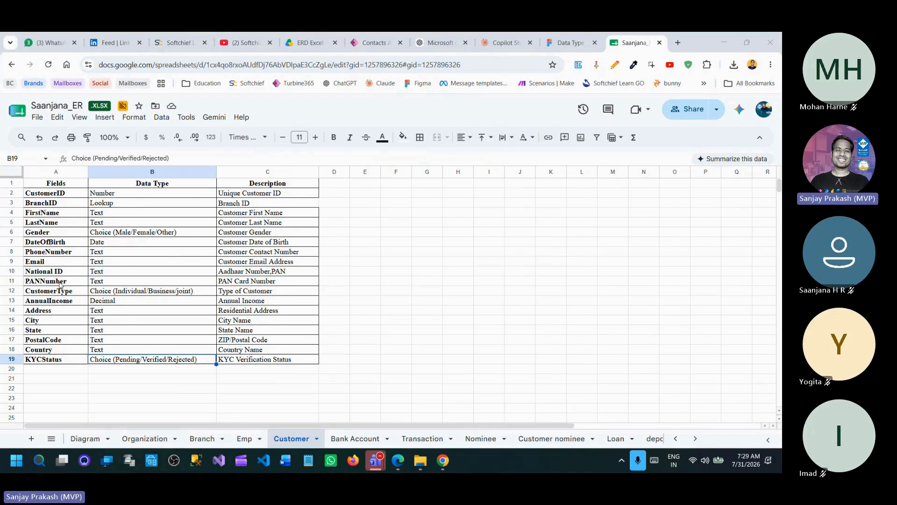
click(70, 284)
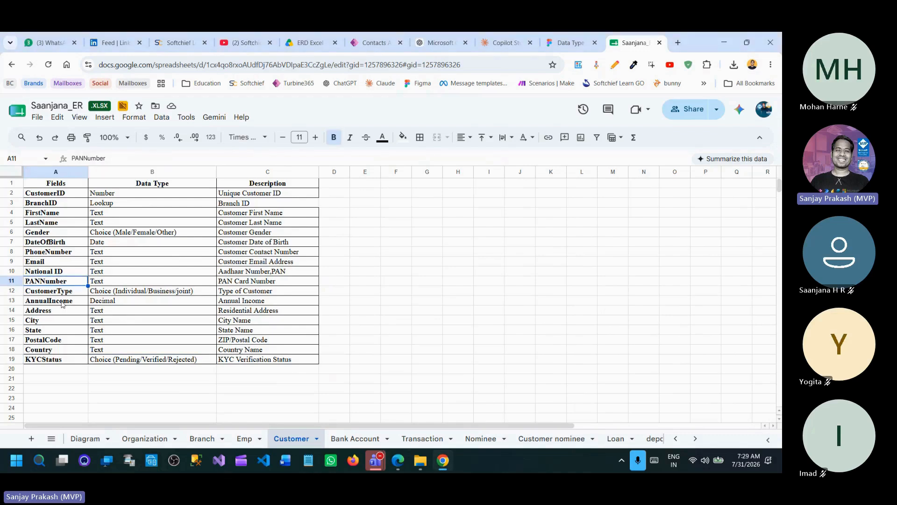
click(62, 303)
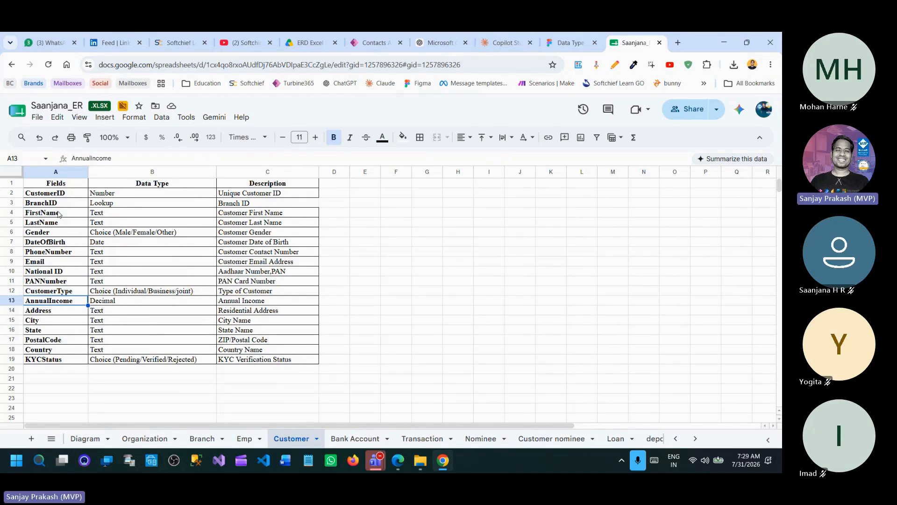
Add an Age field with the data type Number in row 20, below KYCStatus, on the Customer sheet
click(55, 372)
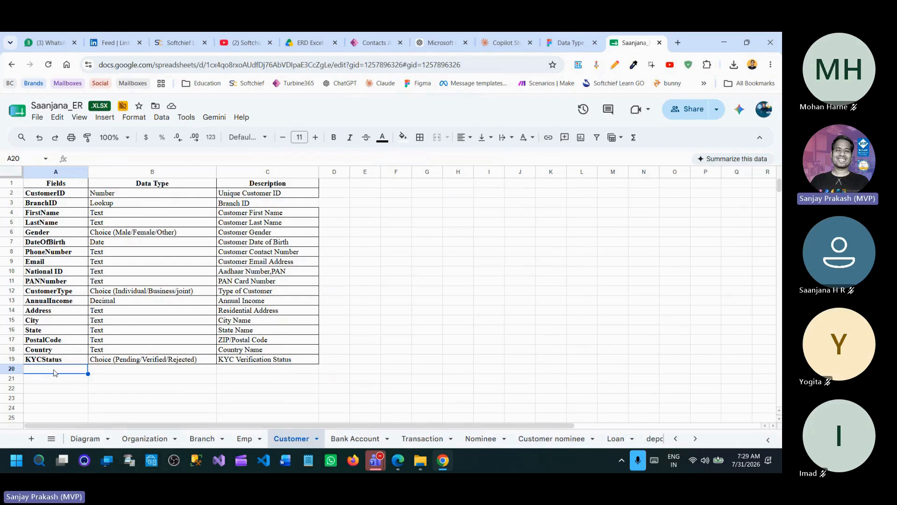
text(DOB)
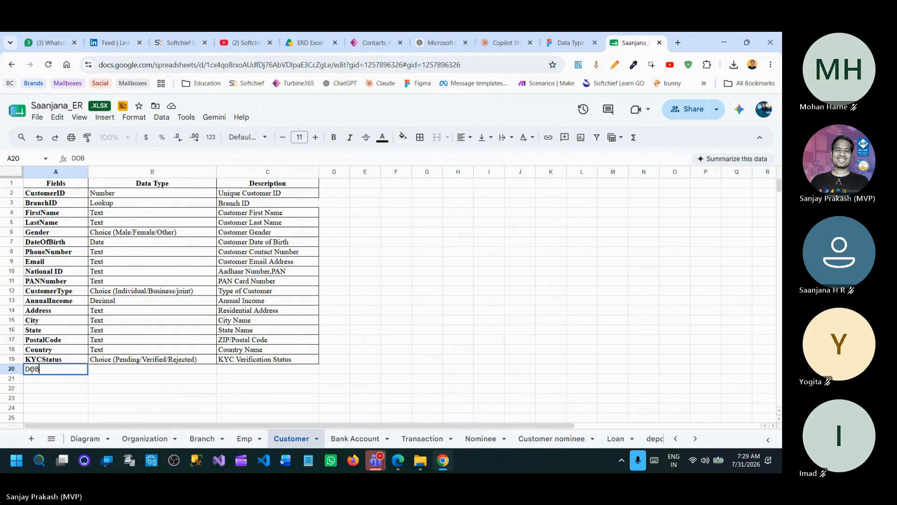
double_click(31, 370)
text(Age)
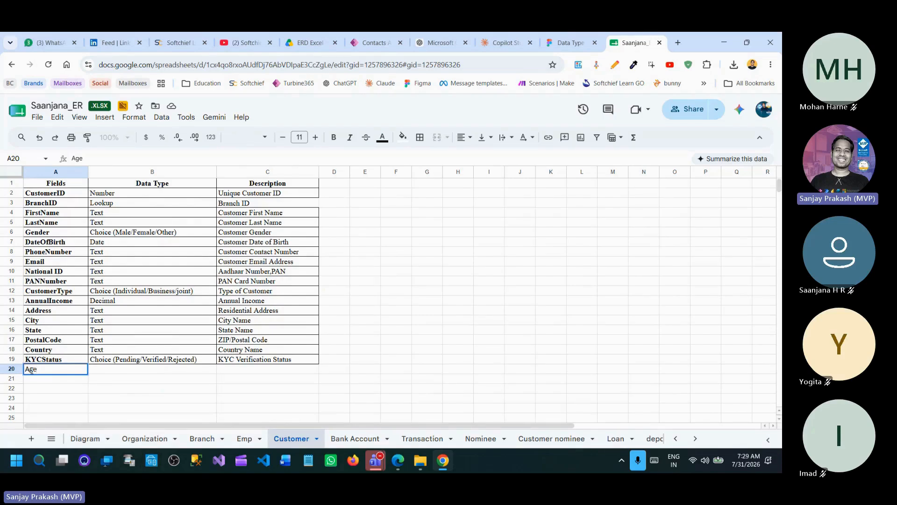
key(Tab)
text(Number)
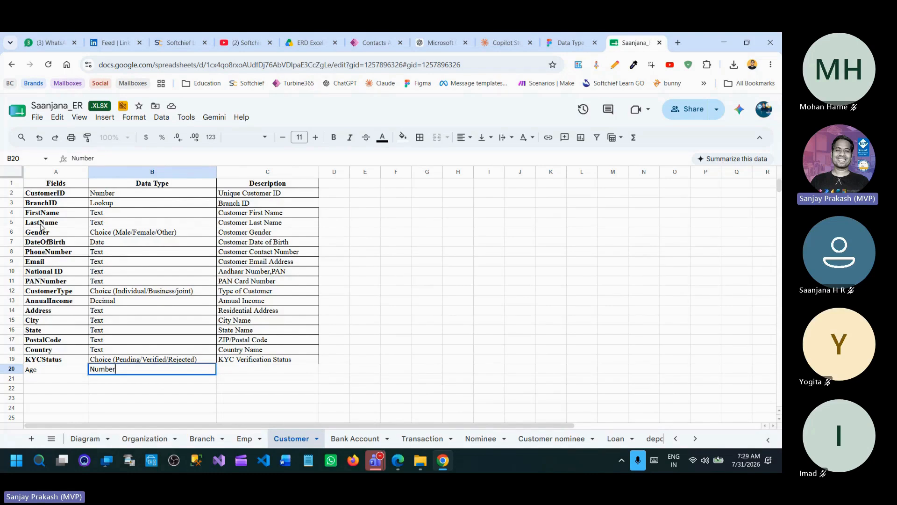
Set the data type of AnnualIncome in cell B13 to "Number - Decimal"
click(113, 303)
text(Numer)
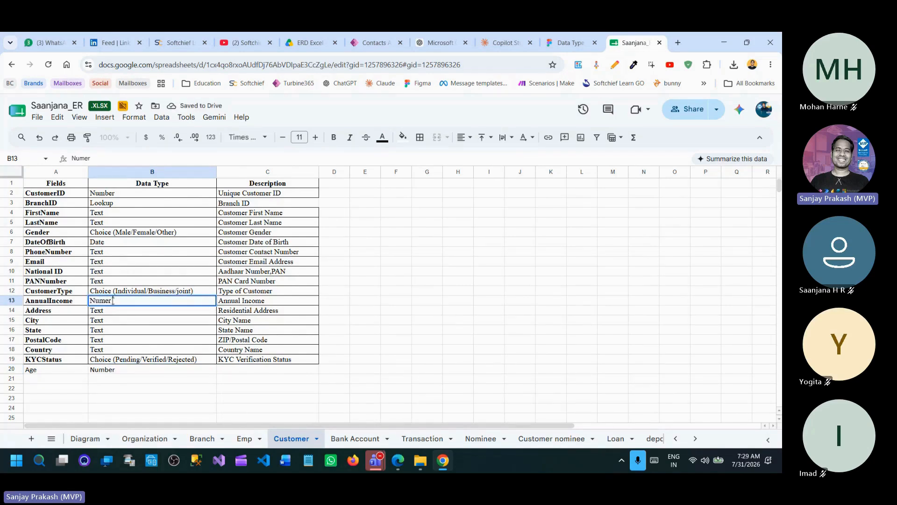
key(BackSpace)
text(br)
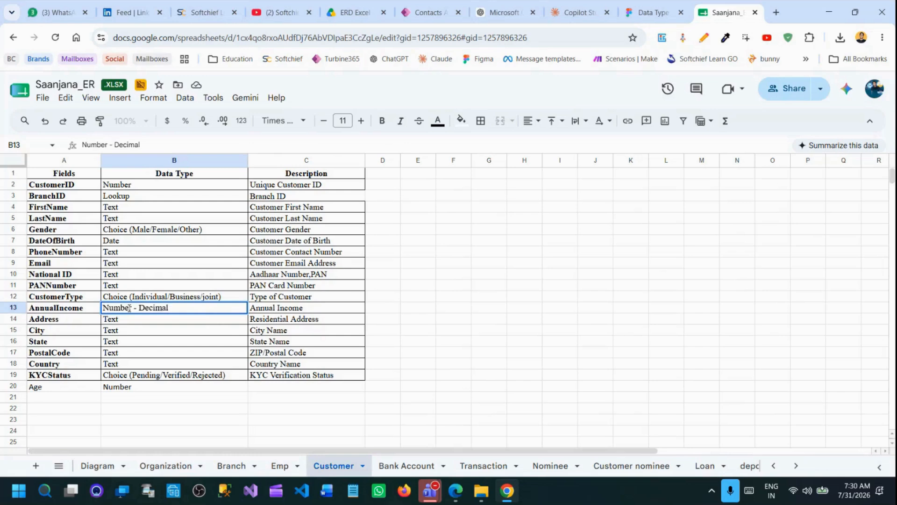
click(348, 282)
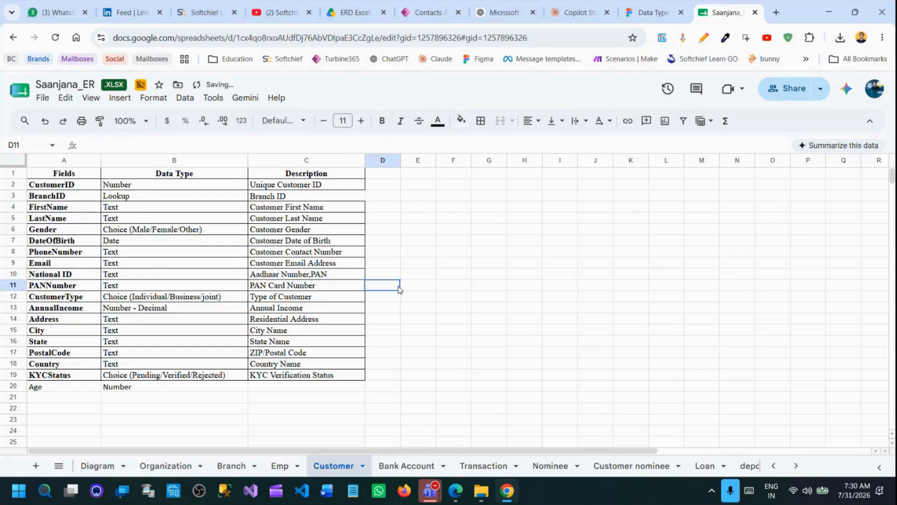
Switch back to the Data Type board in Figma and stamp a thumbs-up beside the Currency row
click(646, 15)
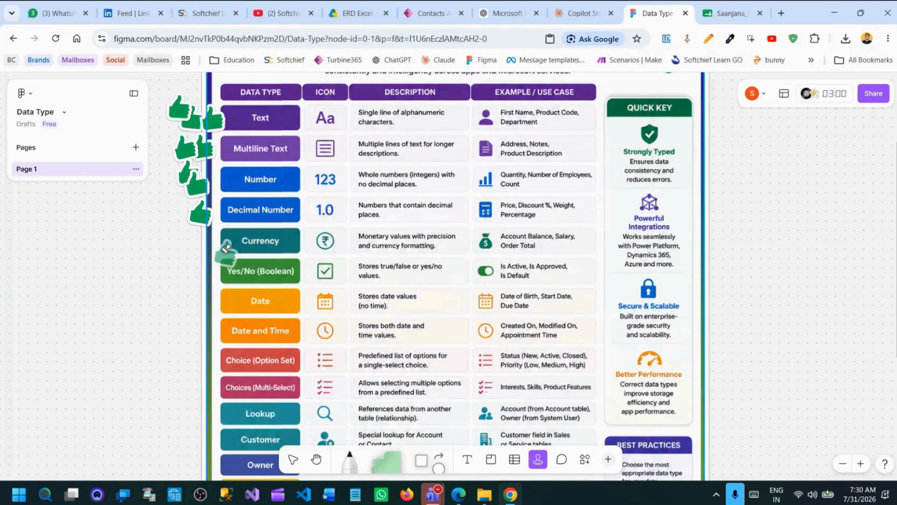
click(205, 241)
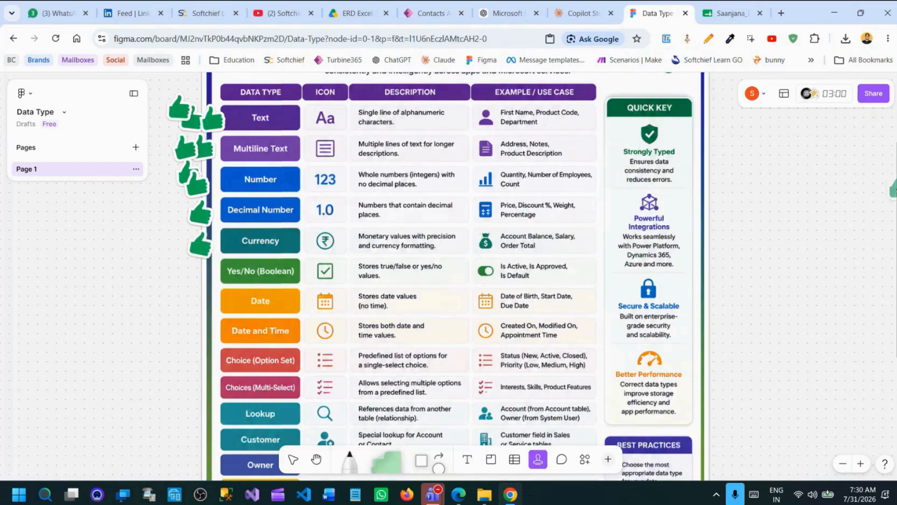
Draw a small rectangle in the empty area beside the data type chart and label it "Currency Field"
click(316, 460)
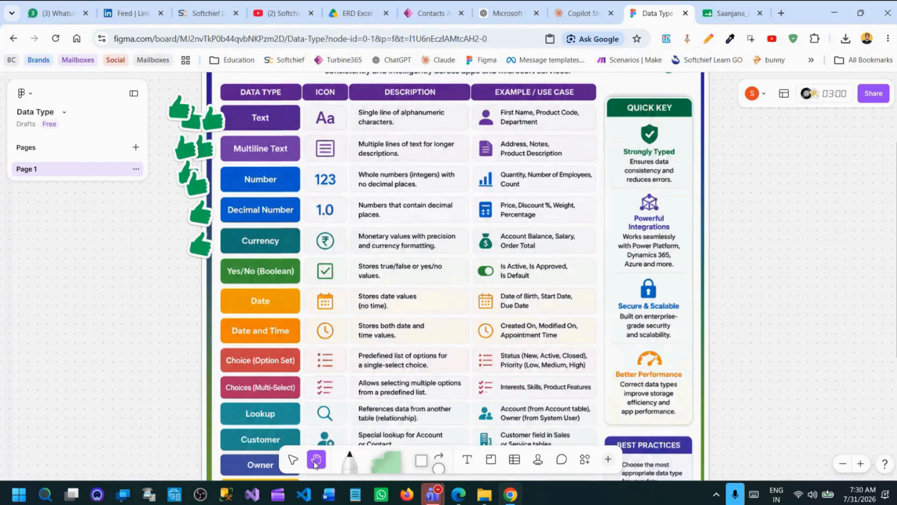
drag(575, 350, 563, 273)
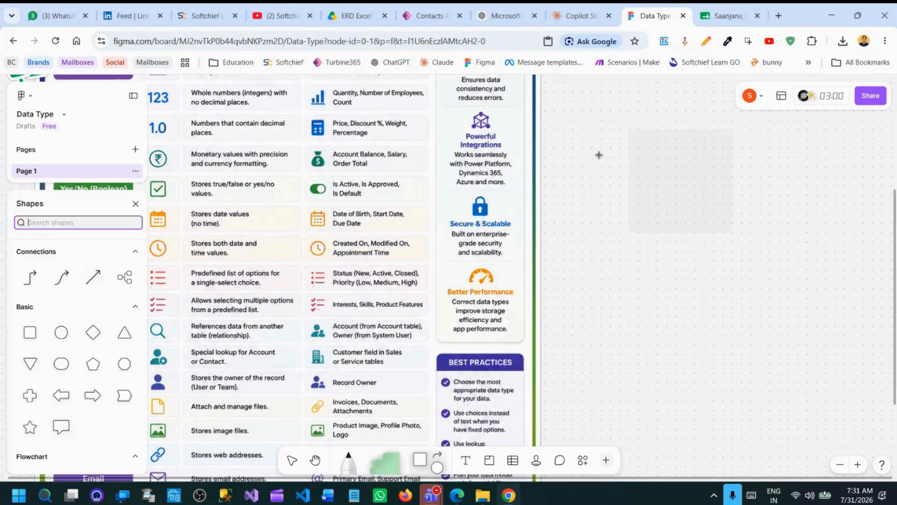
drag(601, 157, 708, 187)
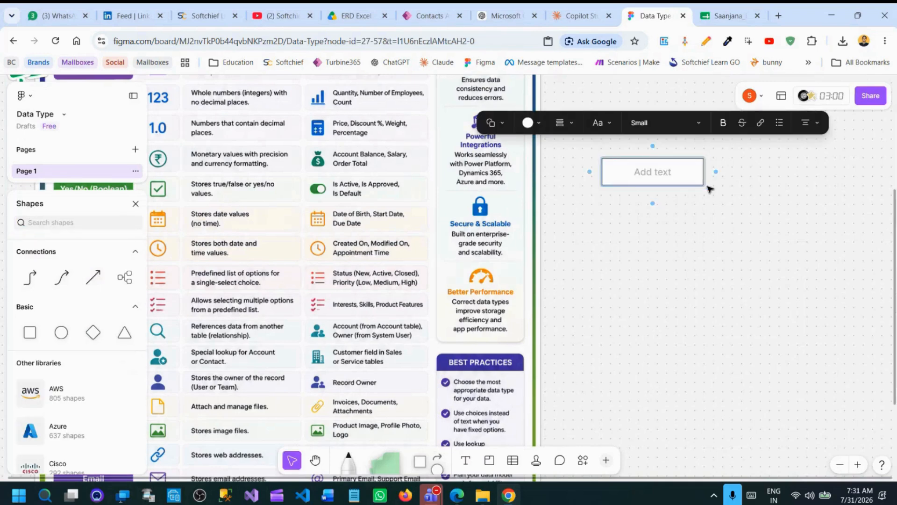
text(Currency Field)
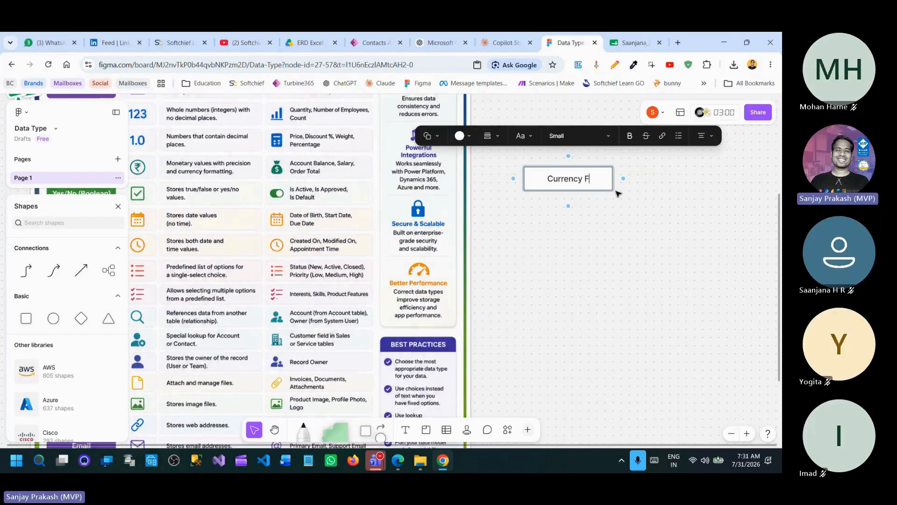
Add two boxes connected by arrows below Currency Field, labelled "base currency" and "Local Currency"
click(568, 205)
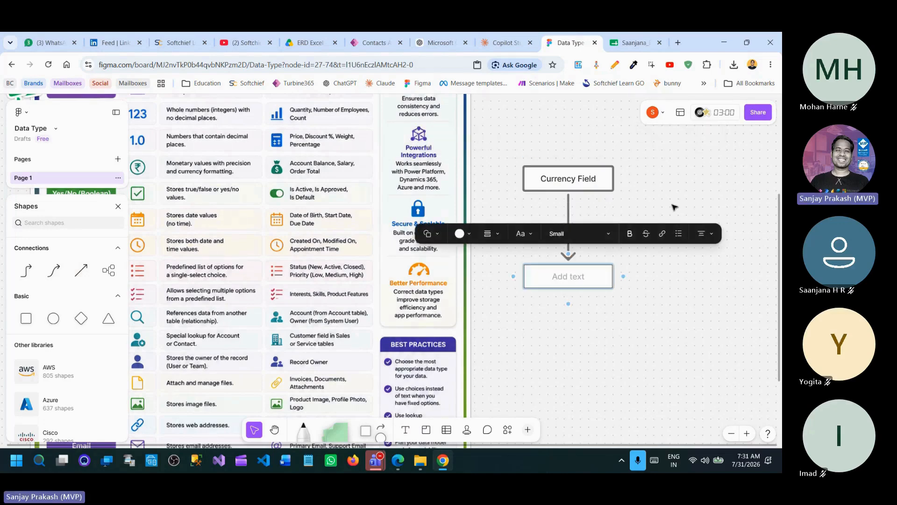
text(base currency)
double_click(594, 185)
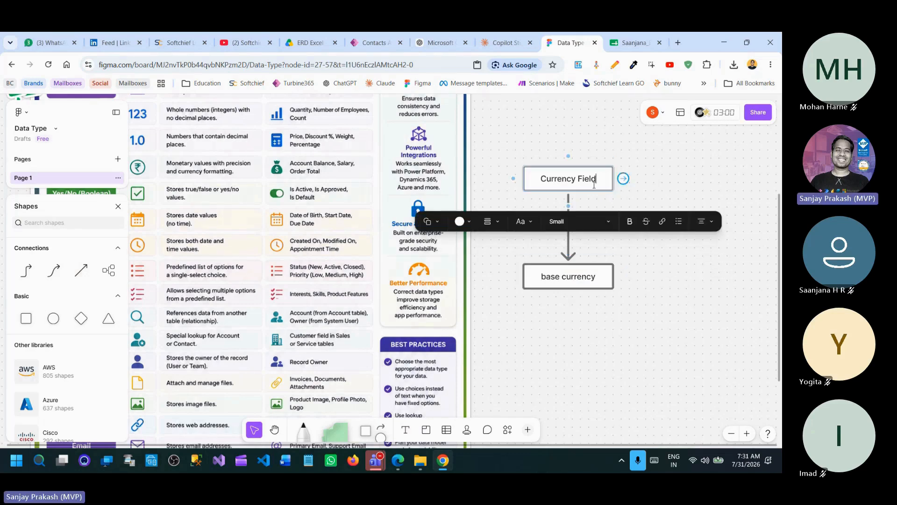
click(568, 207)
text(Local Currency)
click(576, 337)
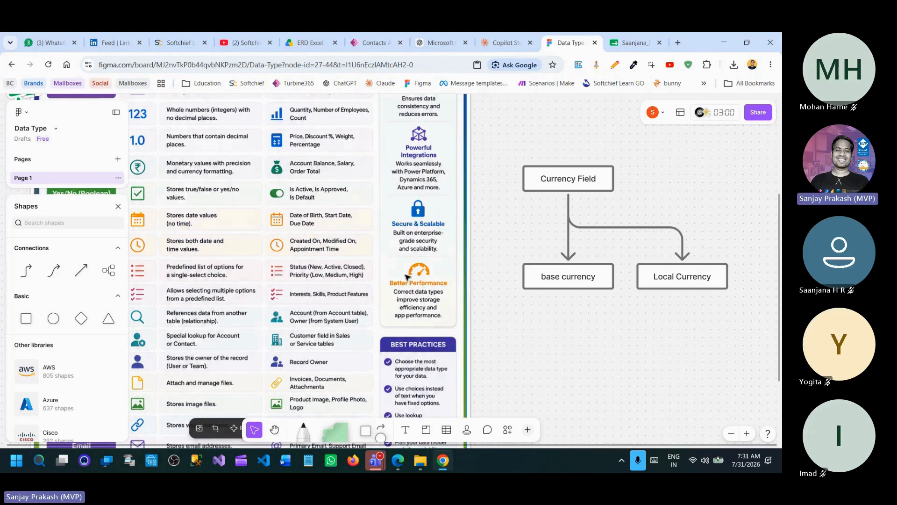
Shift the data type chart to the right and move the whole currency diagram clear of it
drag(388, 276, 472, 288)
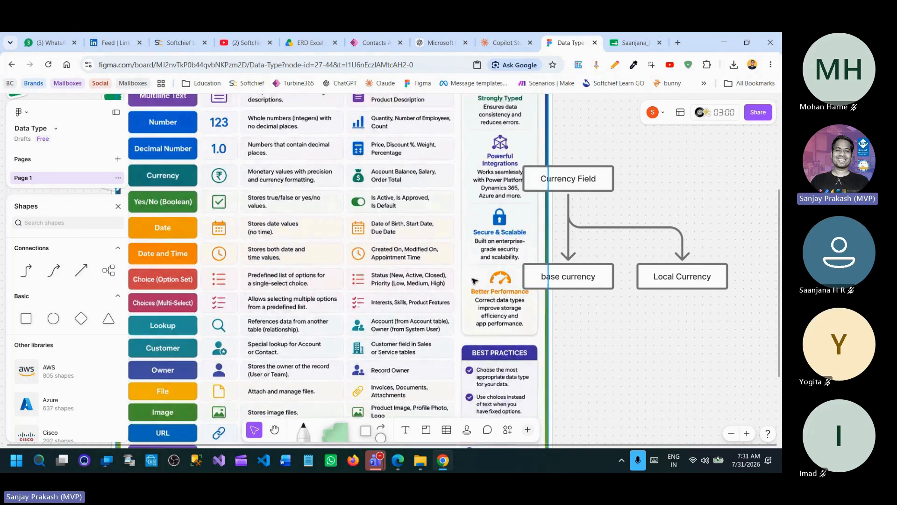
click(699, 335)
drag(700, 335, 521, 163)
drag(586, 179, 622, 170)
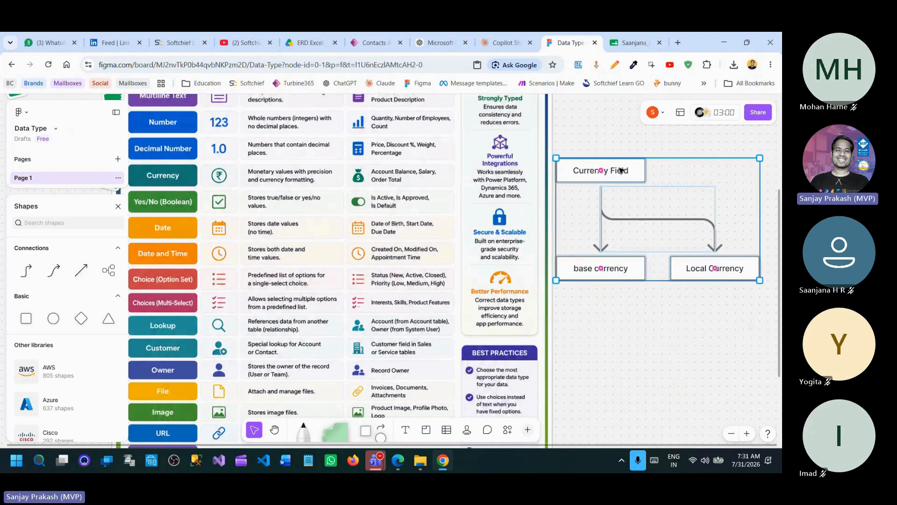
click(636, 307)
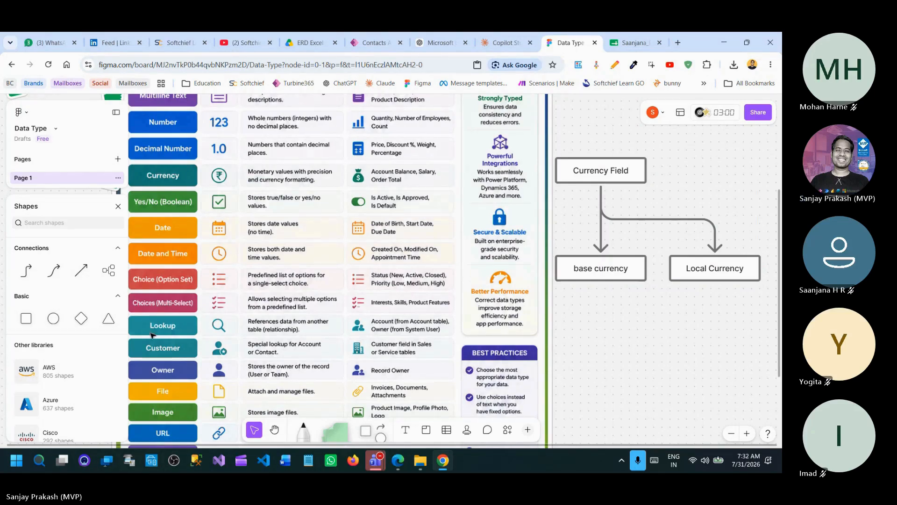
Place a circle below the base currency box and label it "Currency BASE"
click(54, 319)
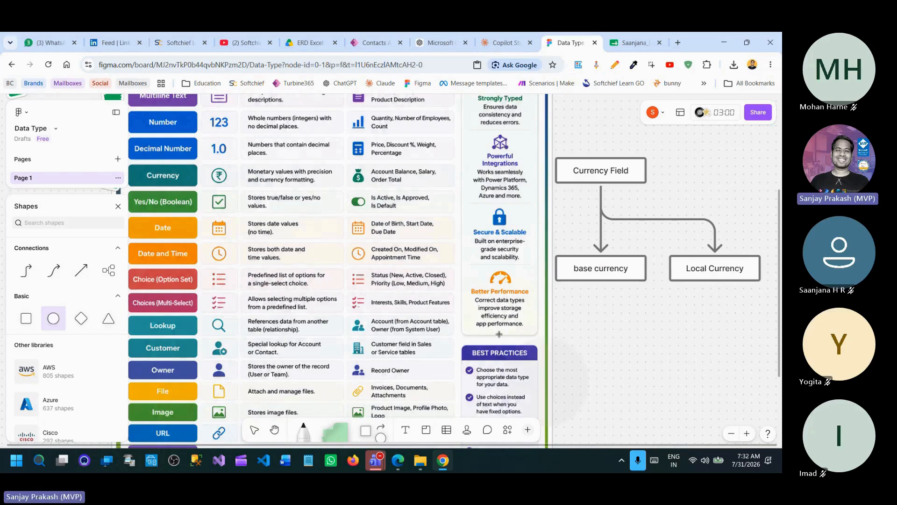
click(570, 302)
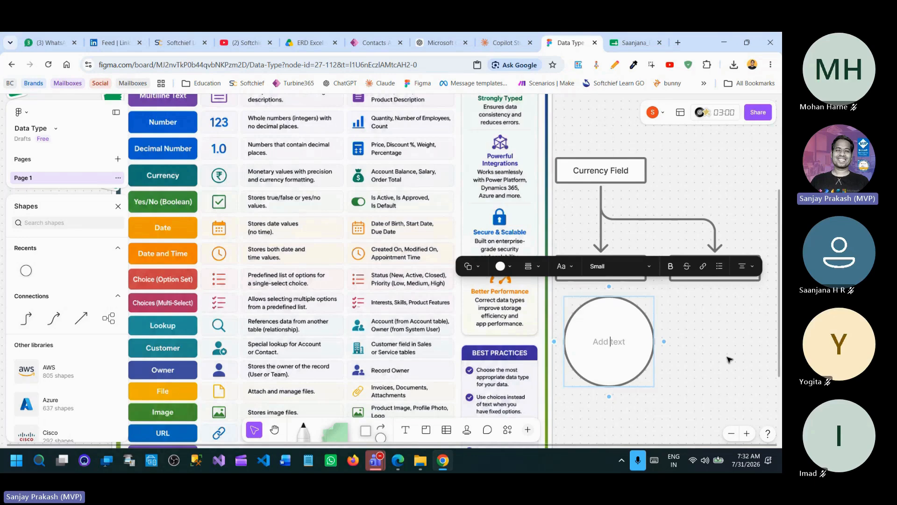
text(Currency BASE)
click(728, 359)
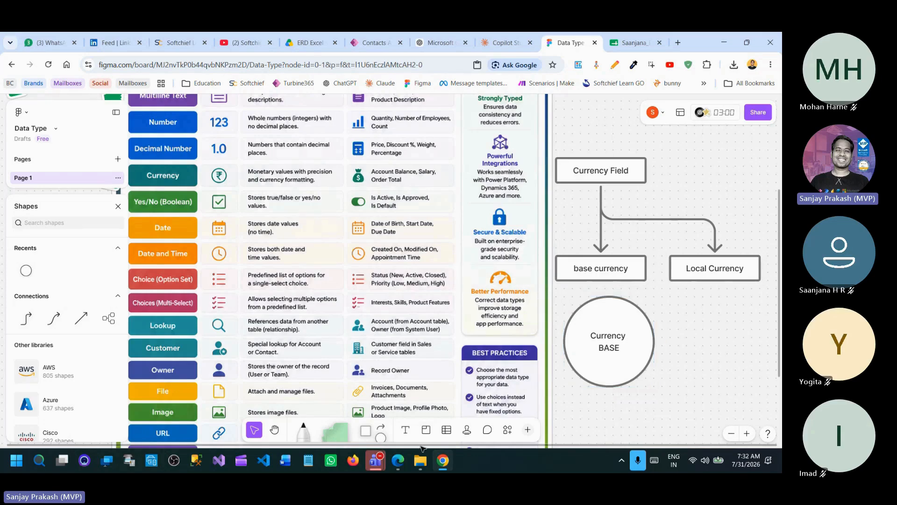
Switch to Power Apps, open the Power Platform admin center with the first listed account, and show the list of environments
click(398, 460)
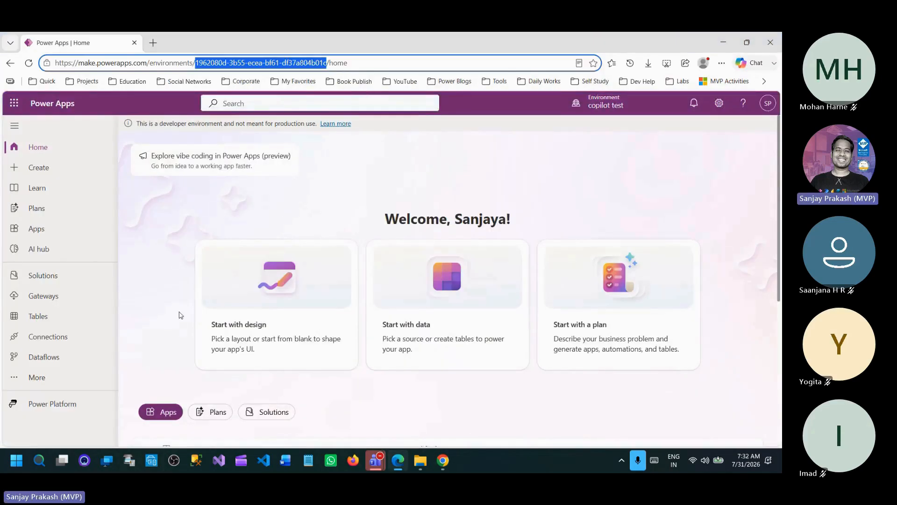
click(71, 404)
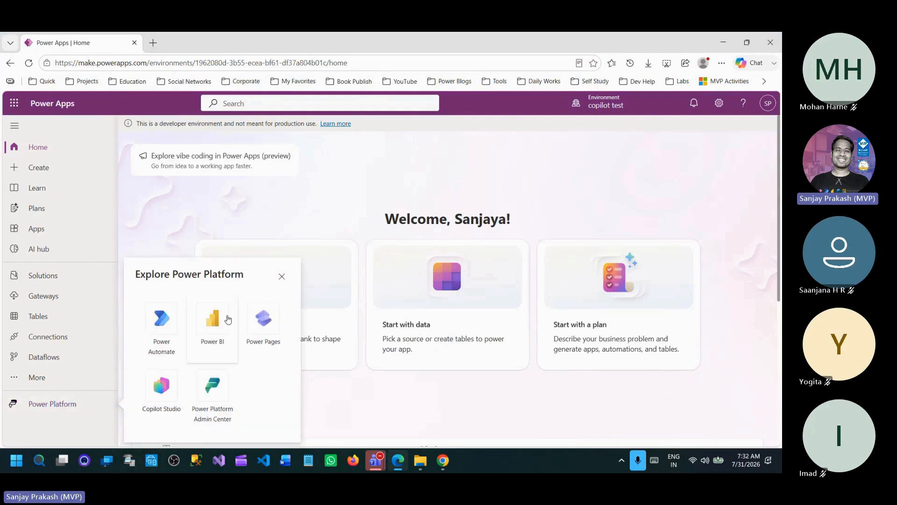
click(212, 388)
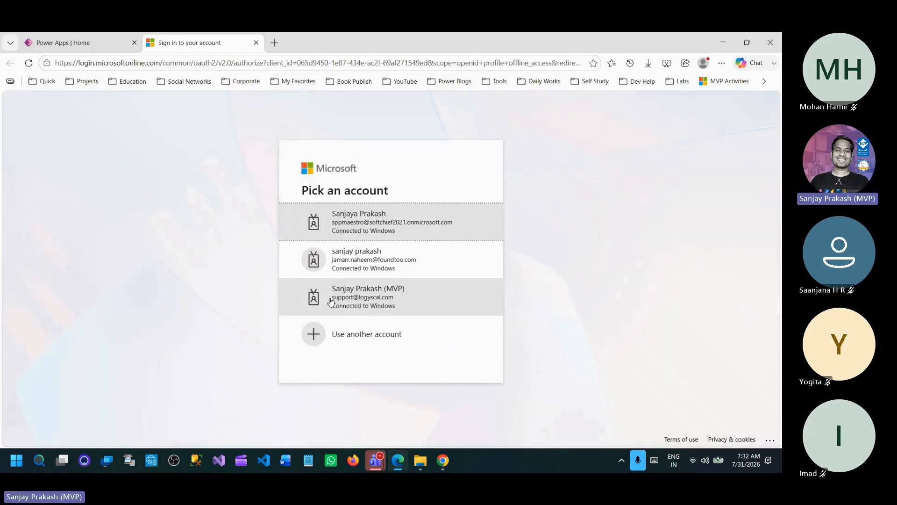
click(412, 224)
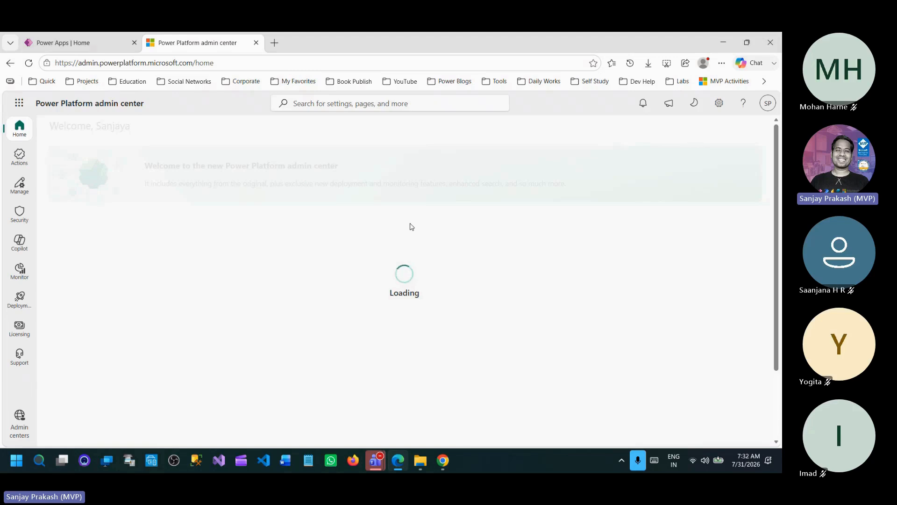
click(15, 192)
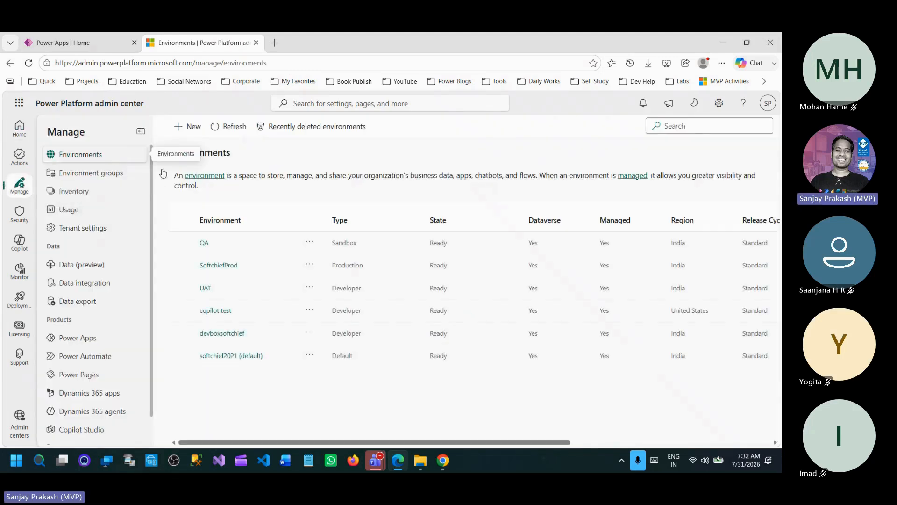
Start a new environment, expand its default settings, and examine the Currency setting on the Add Dataverse page
click(192, 126)
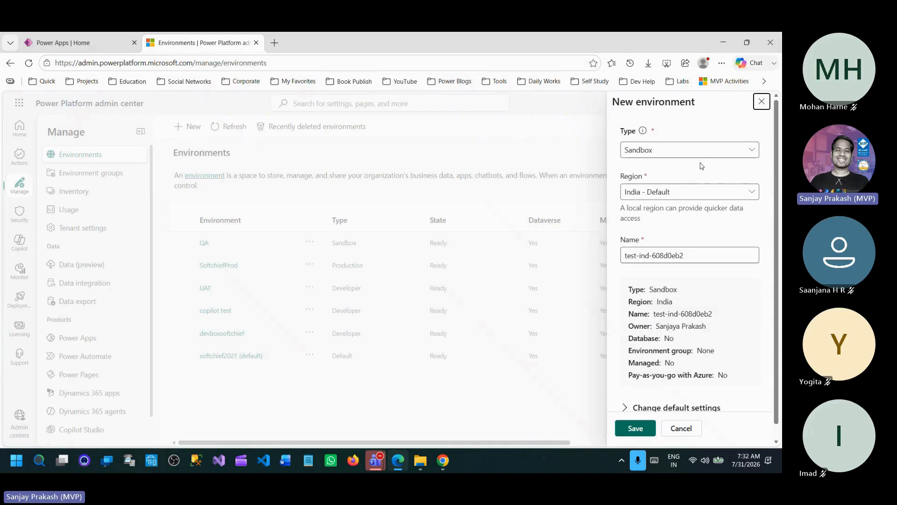
scroll(703, 168, down, 1)
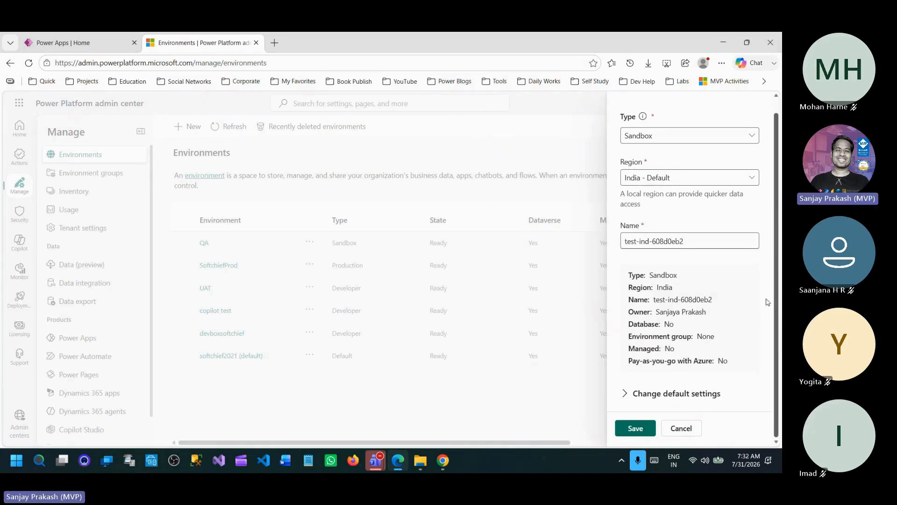
click(649, 393)
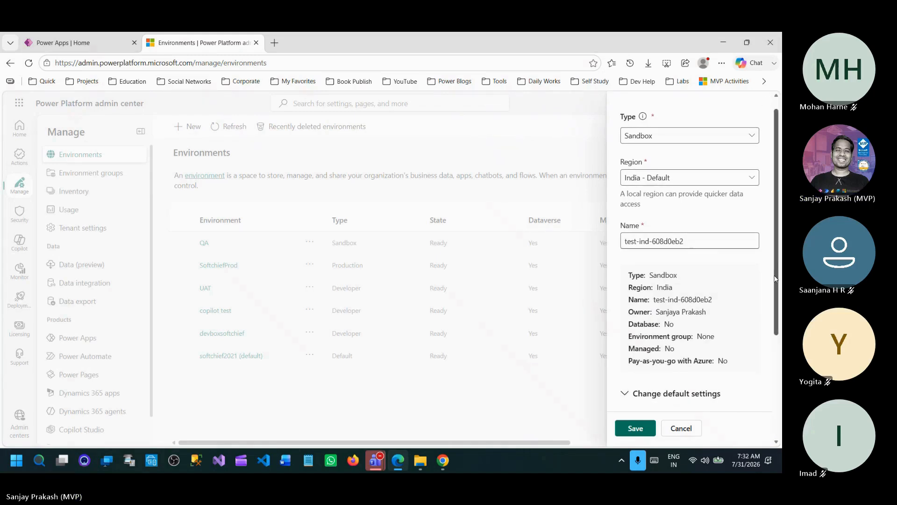
drag(776, 279, 775, 390)
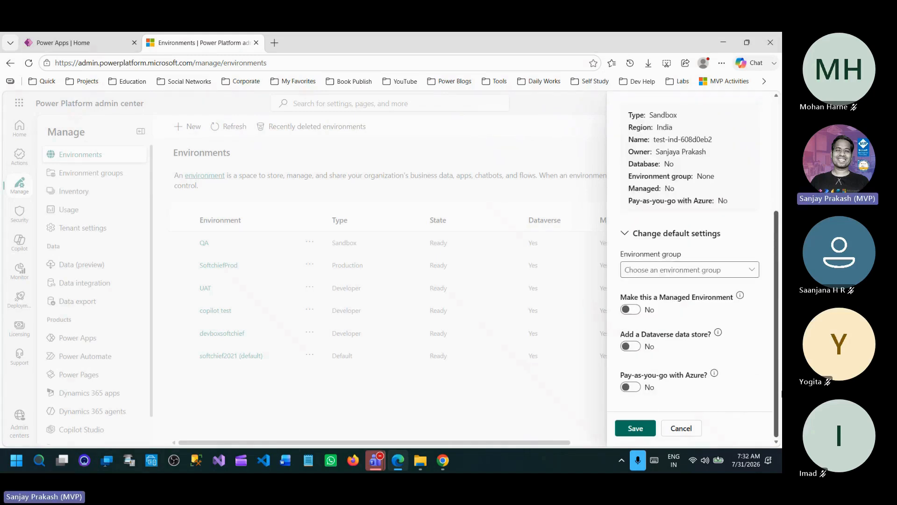
click(682, 426)
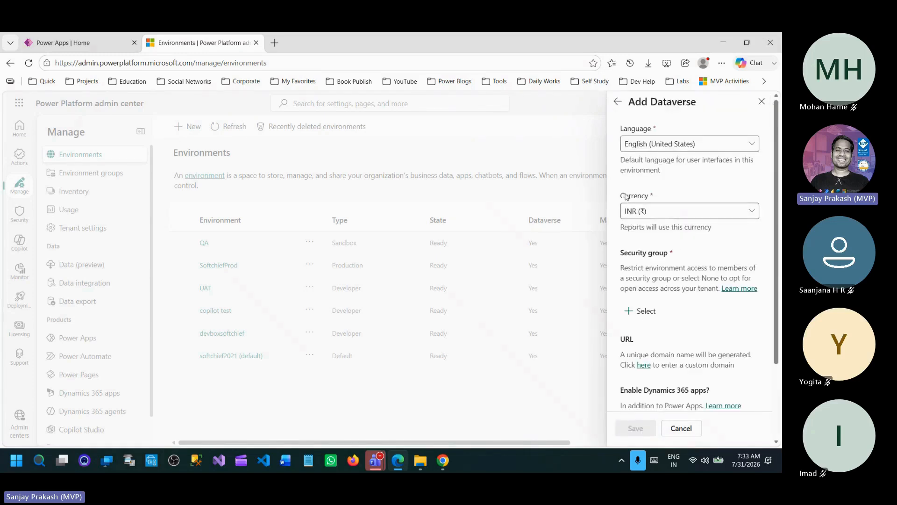
drag(627, 196, 659, 197)
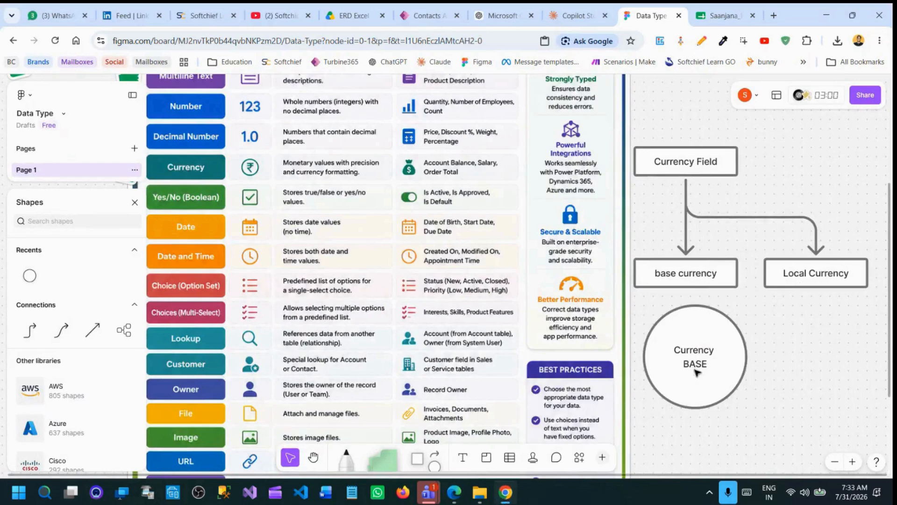
Return to the Figma board and add a bold "INR" line beneath "Currency BASE" in the circle
click(695, 359)
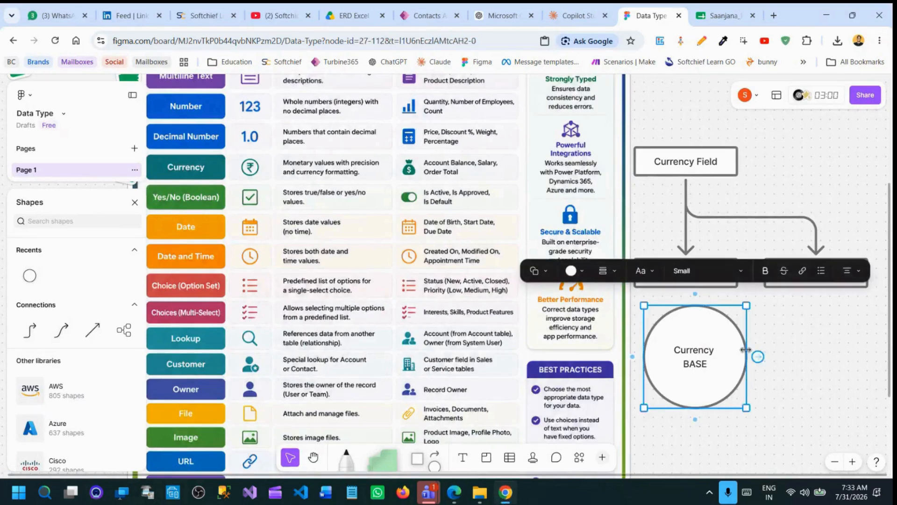
double_click(696, 363)
click(710, 363)
key(Return)
text(INR)
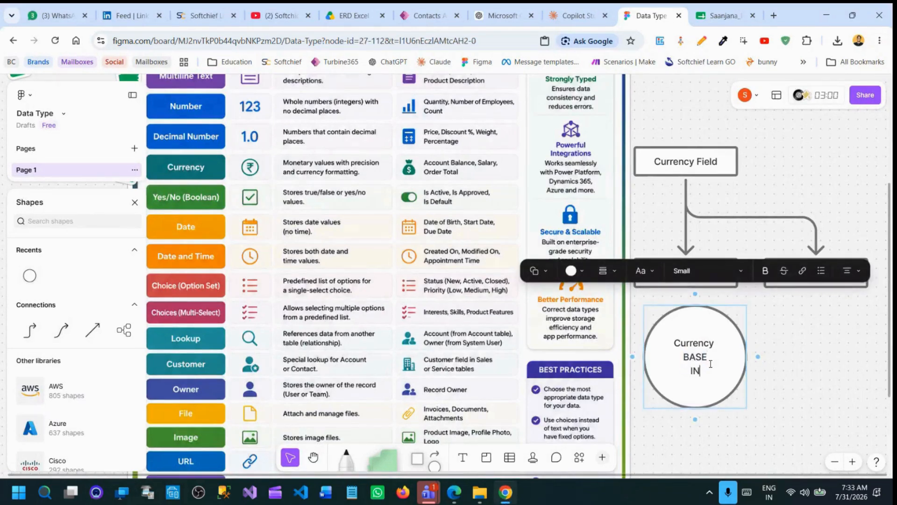
double_click(696, 370)
key(ctrl+b)
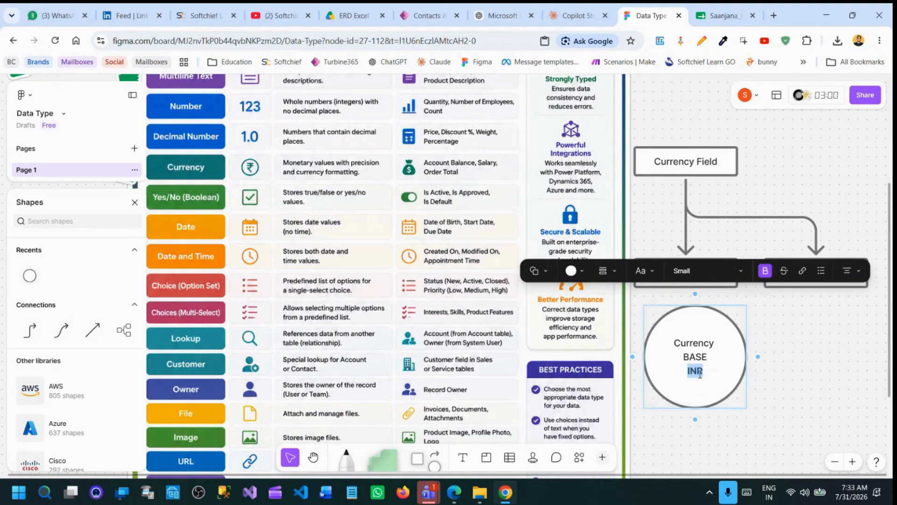
click(814, 351)
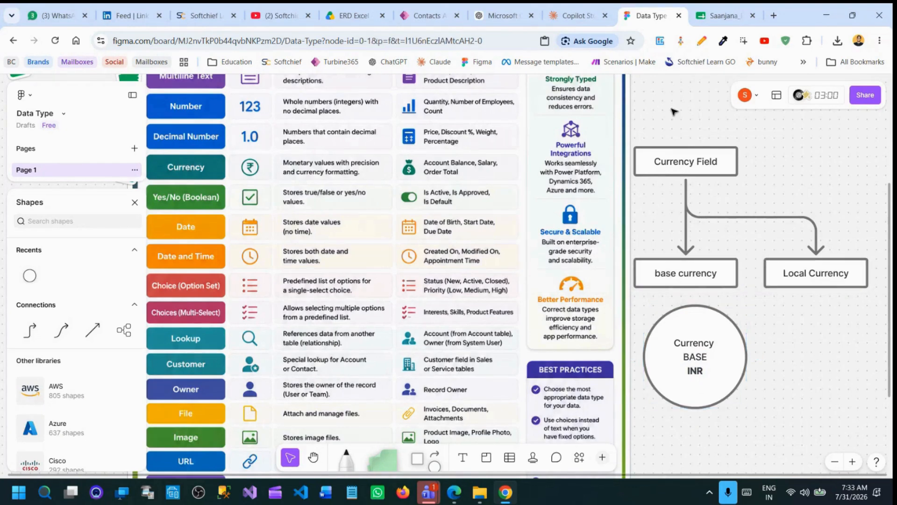
drag(672, 108, 834, 292)
click(789, 334)
click(737, 348)
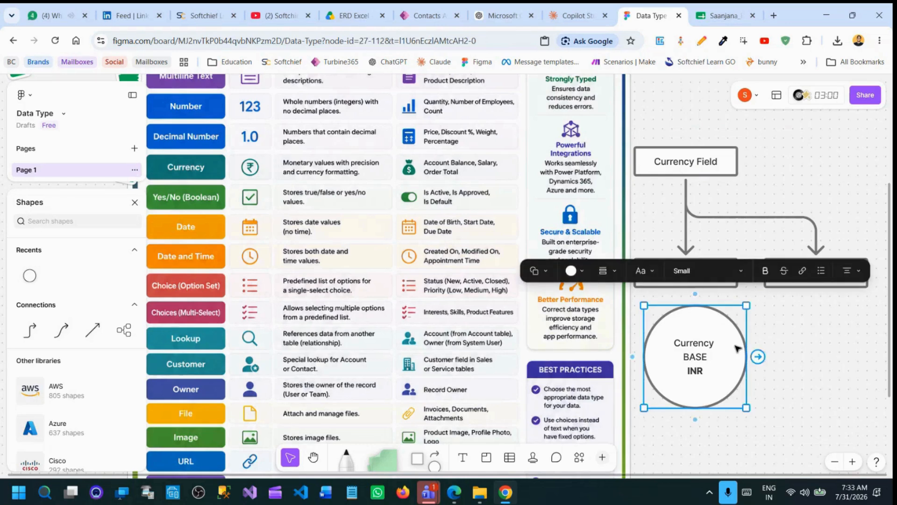
click(810, 348)
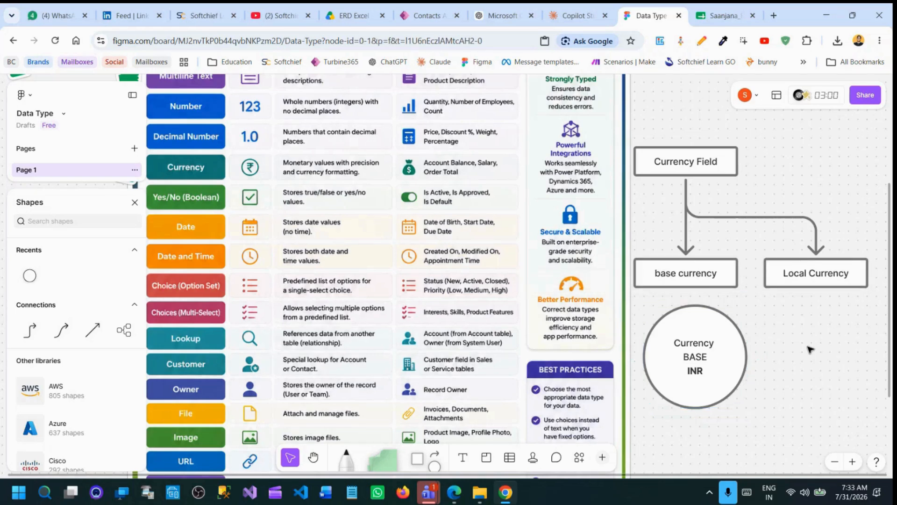
Shrink the Currency BASE circle and connect it by an arrow to a new circle labelled "ENV1" and "APP1" on two lines
click(698, 340)
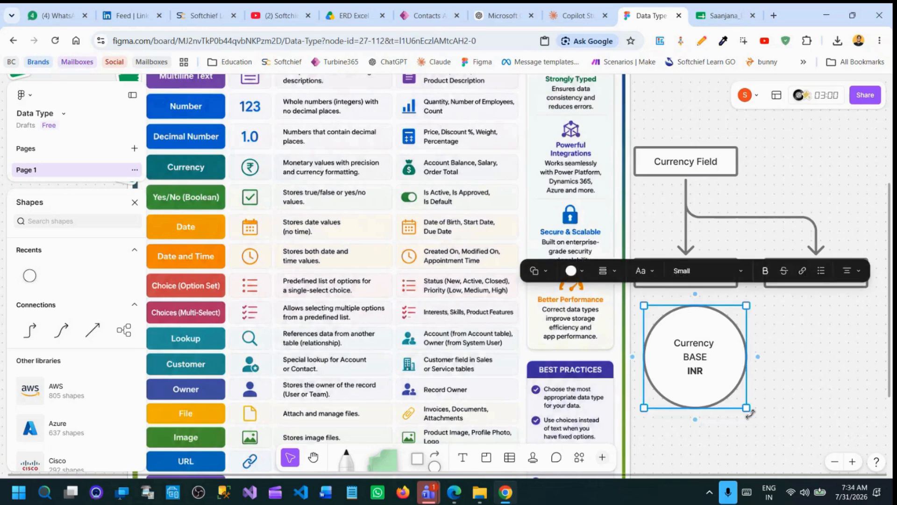
drag(750, 412, 720, 381)
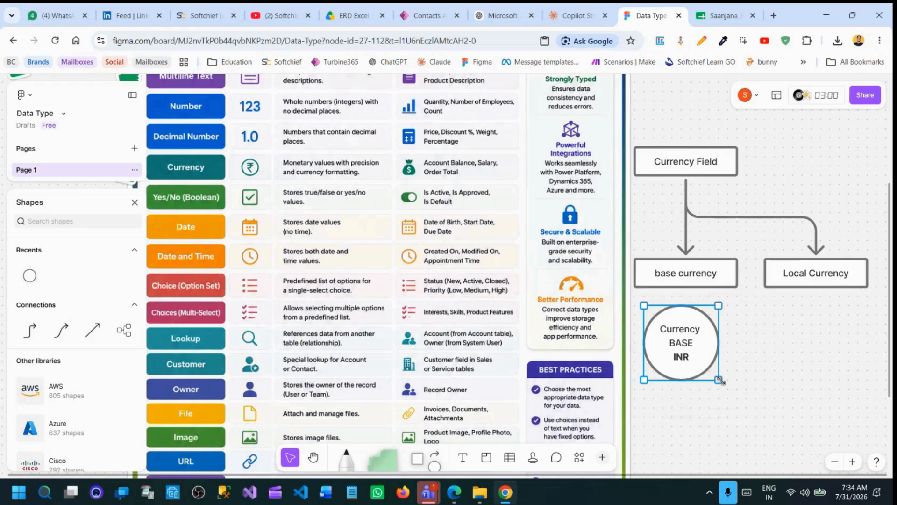
click(730, 344)
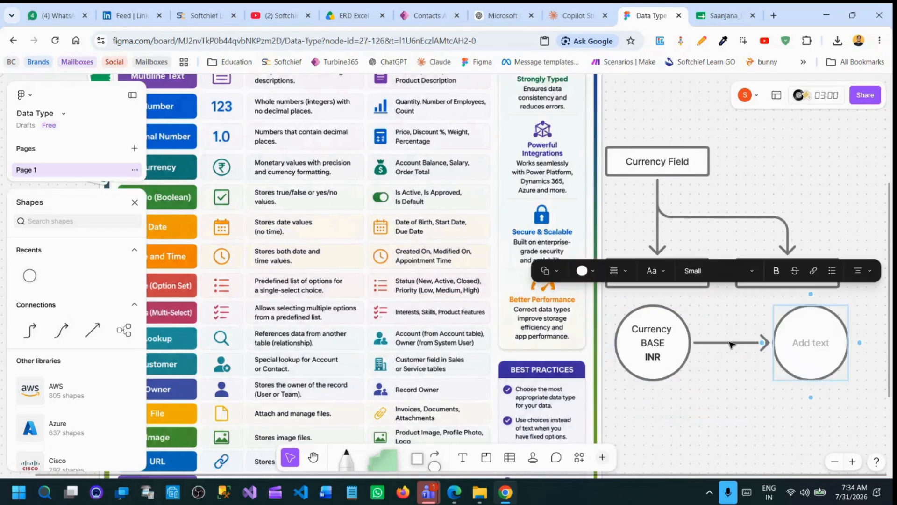
text(ENV1)
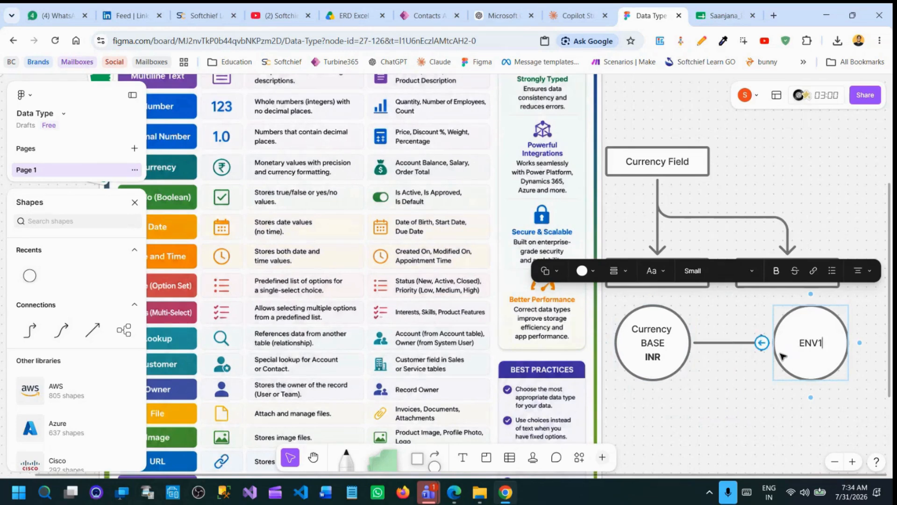
key(Return)
text(APP1)
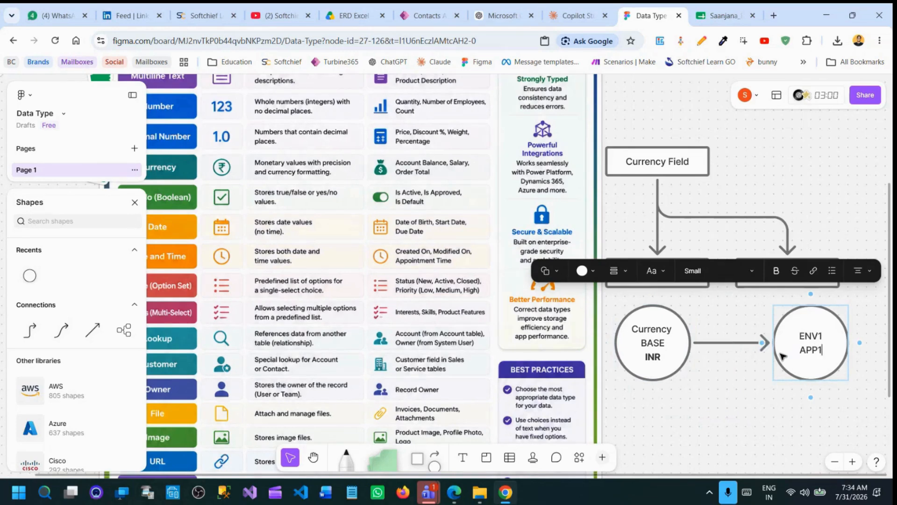
click(737, 378)
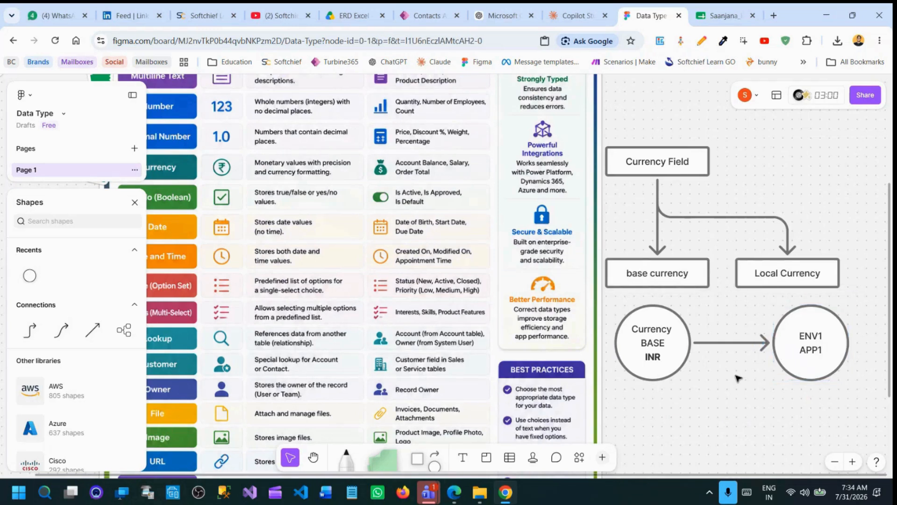
Make the "APP1" line in the ENV1 circle bold
click(811, 352)
double_click(811, 351)
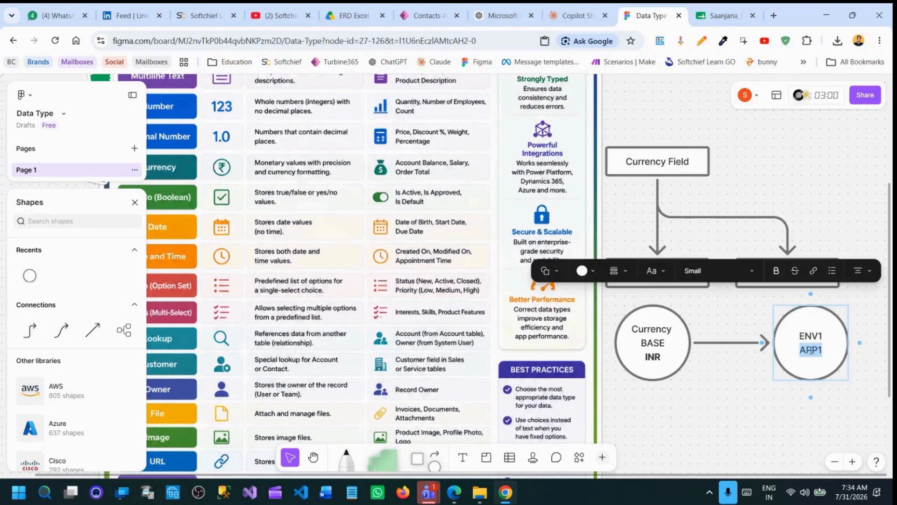
key(ctrl+b)
Branch a square labelled "UK" from the underside of the ENV1 circle and reduce its height to a flat box
drag(811, 397, 717, 403)
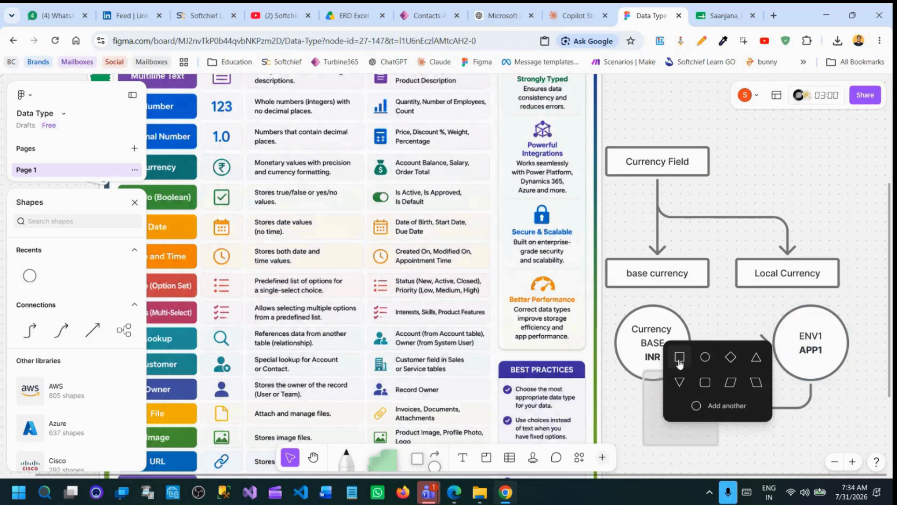
click(680, 361)
text(UK)
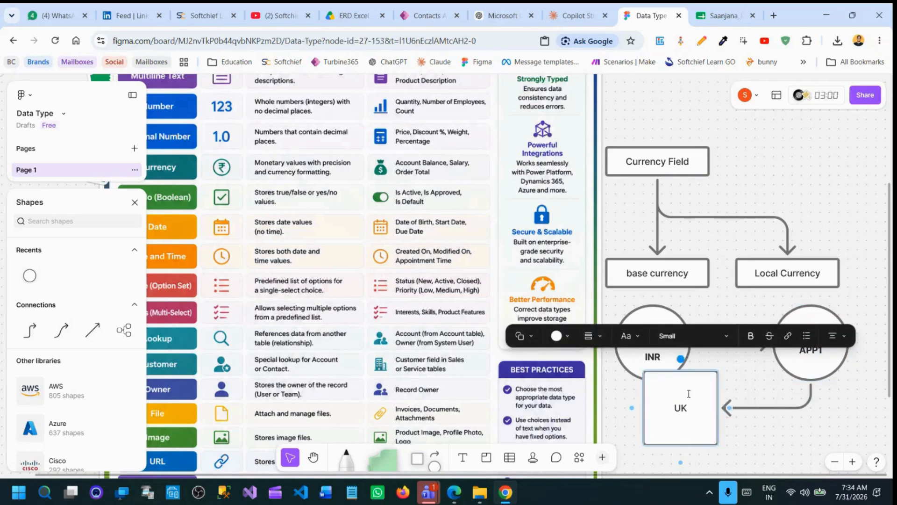
key(Escape)
drag(699, 445, 699, 392)
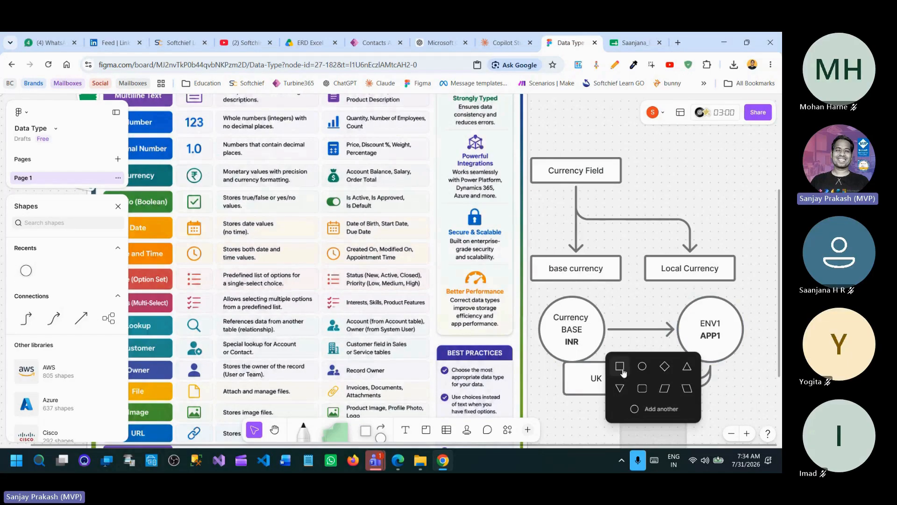
Branch a "US" box and a rounded "INDIA" box from the ENV1 circle, flattening and arranging them side by side below it
click(623, 367)
text(US)
key(Escape)
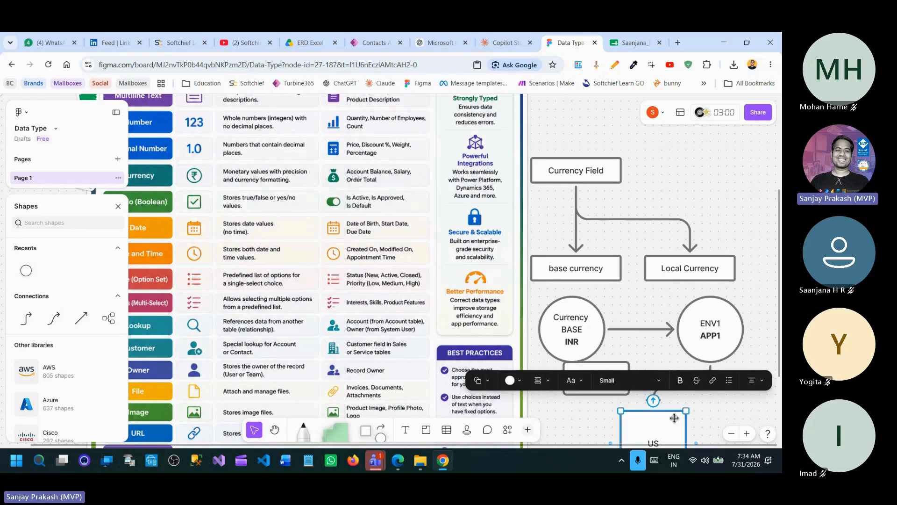
drag(675, 419, 664, 441)
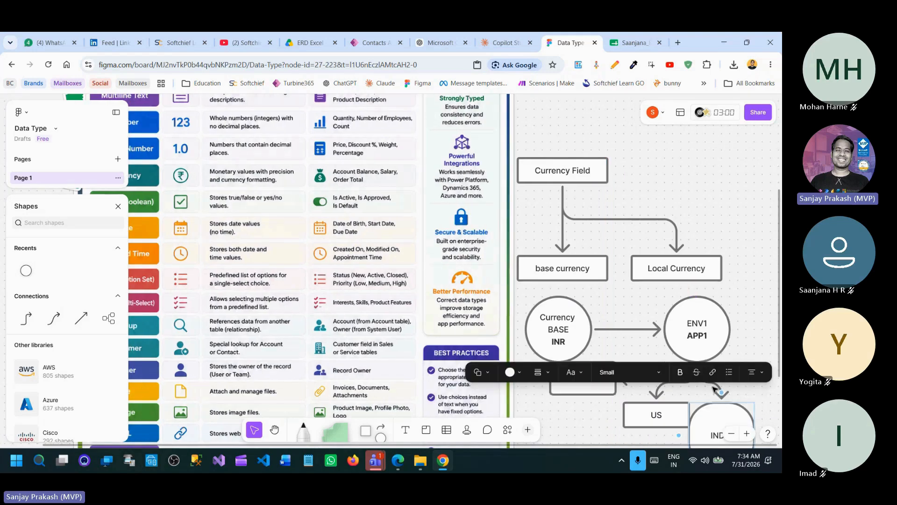
click(747, 322)
click(724, 414)
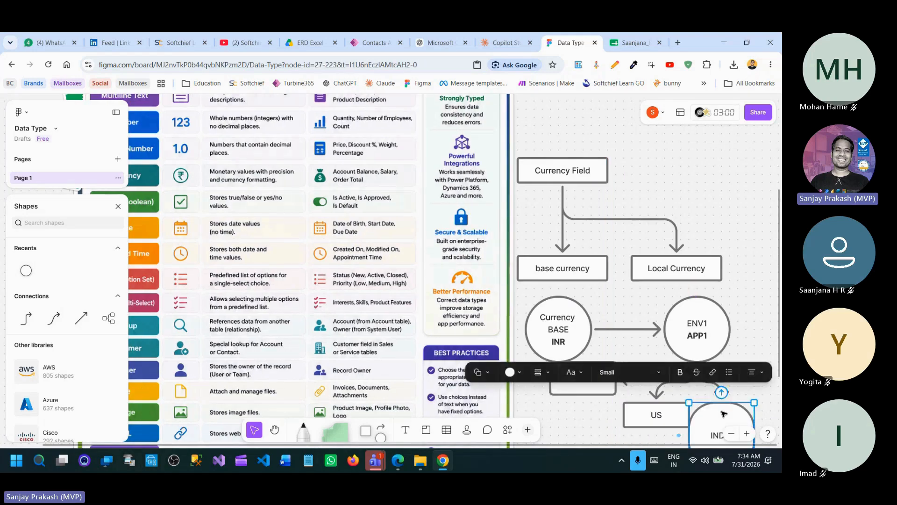
drag(724, 413, 732, 388)
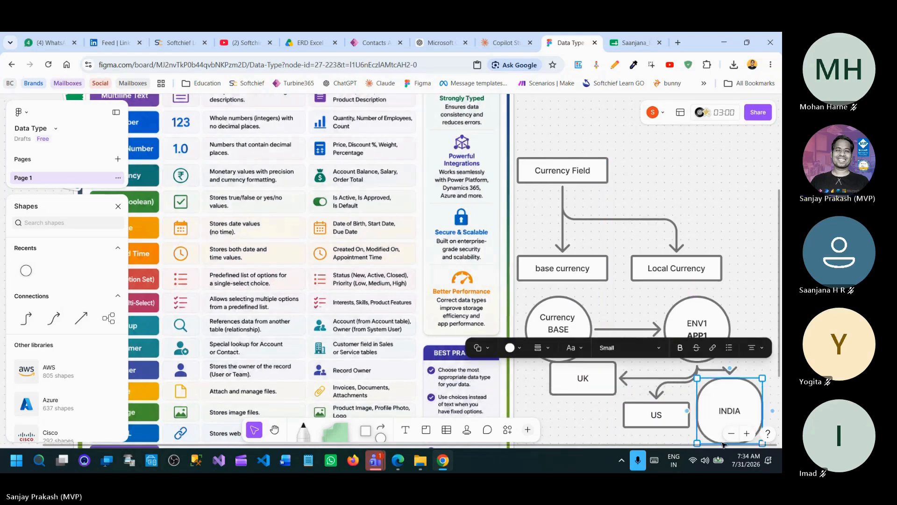
Move the Currency BASE INR circle closer to the ENV1 circle and fill it with orange
drag(582, 323, 631, 321)
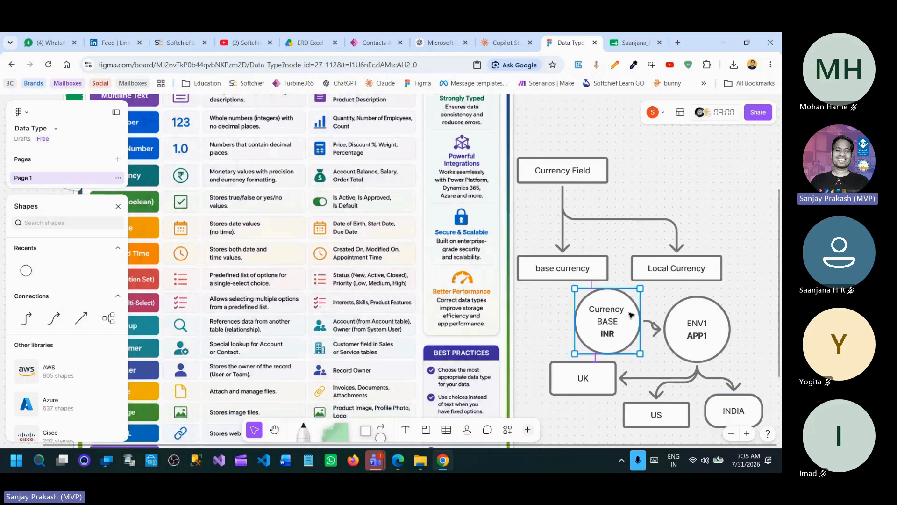
click(499, 258)
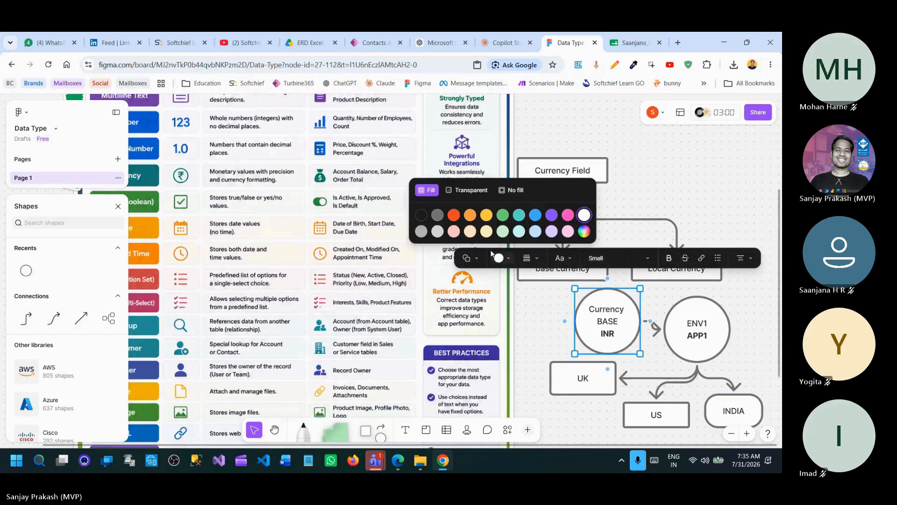
click(458, 226)
click(667, 199)
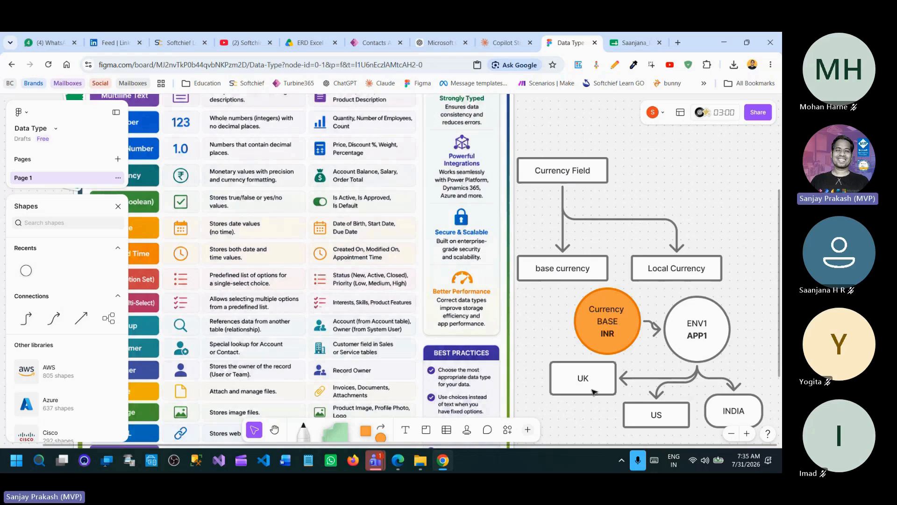
click(574, 374)
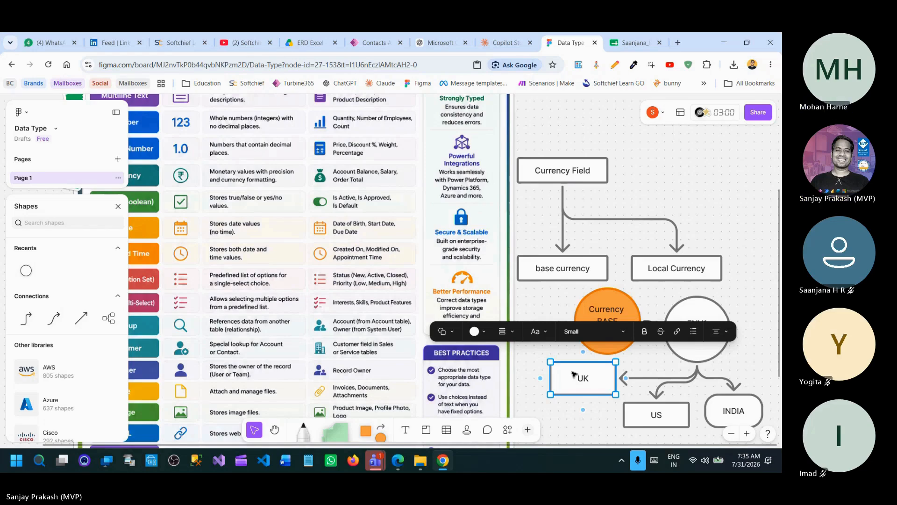
click(655, 415)
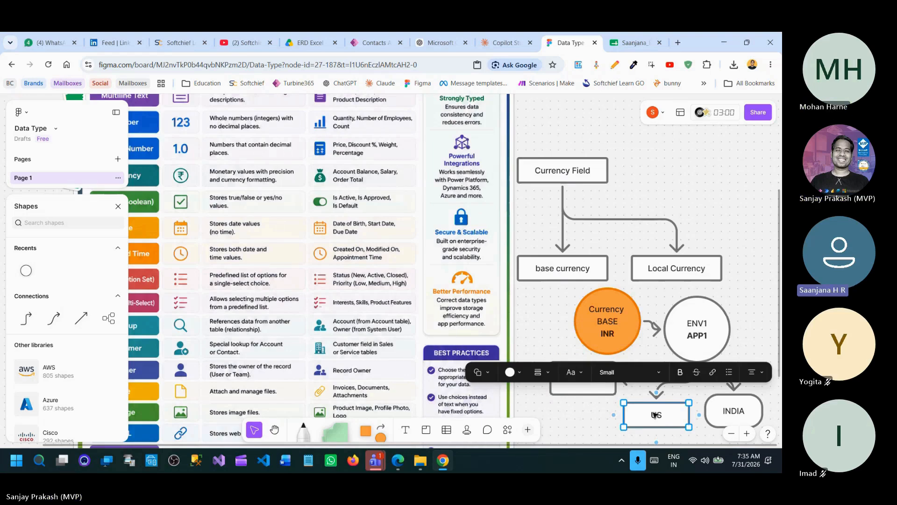
click(742, 402)
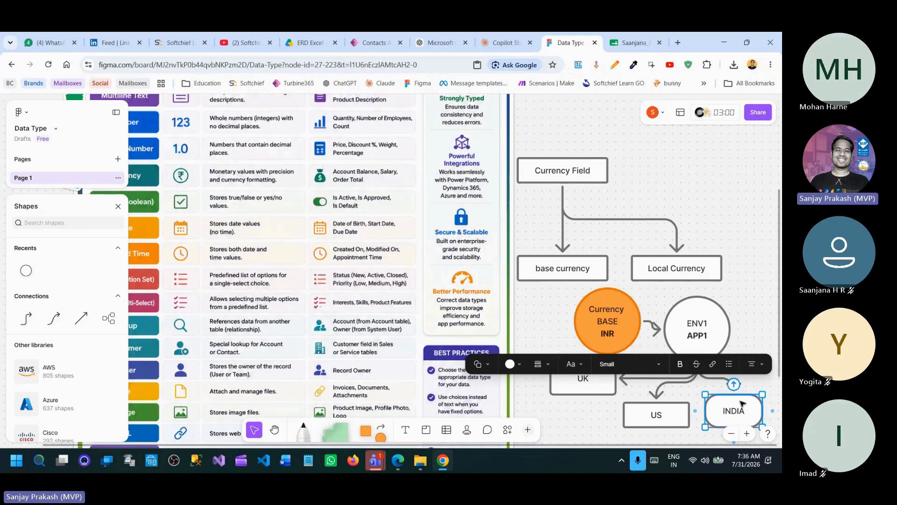
Move the orange Currency BASE INR circle away from the ENV1 circle so it sits directly above the UK box
drag(611, 330, 583, 336)
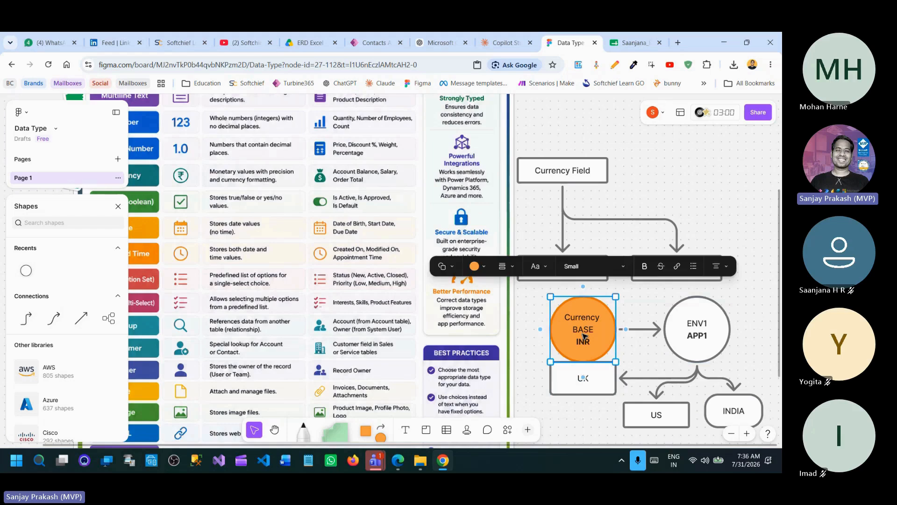
click(575, 408)
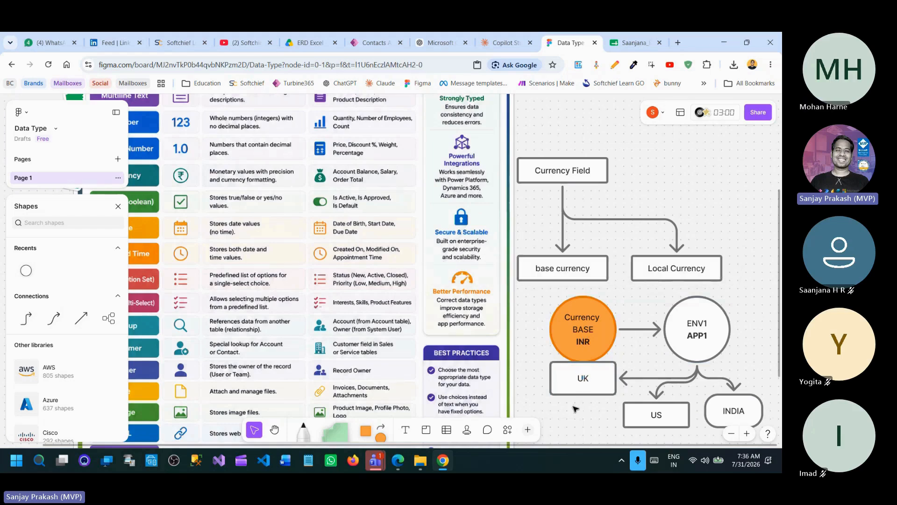
drag(575, 408, 560, 274)
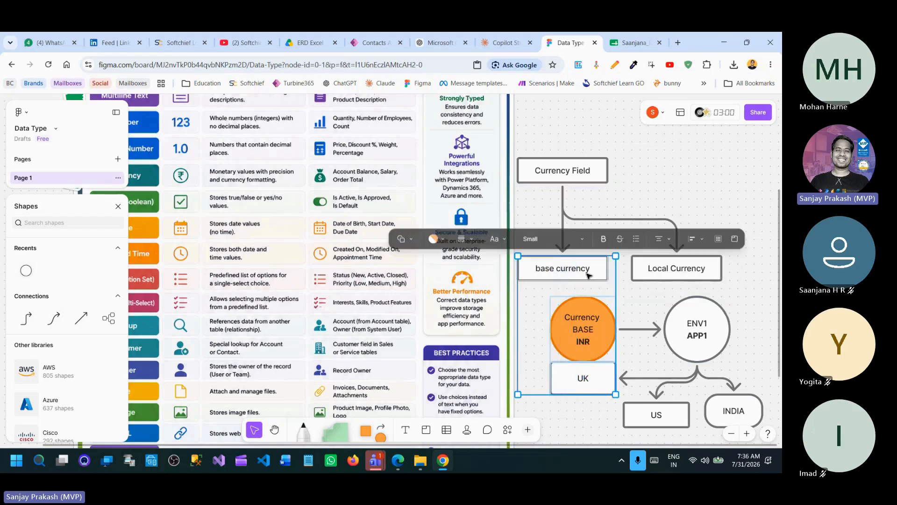
click(705, 190)
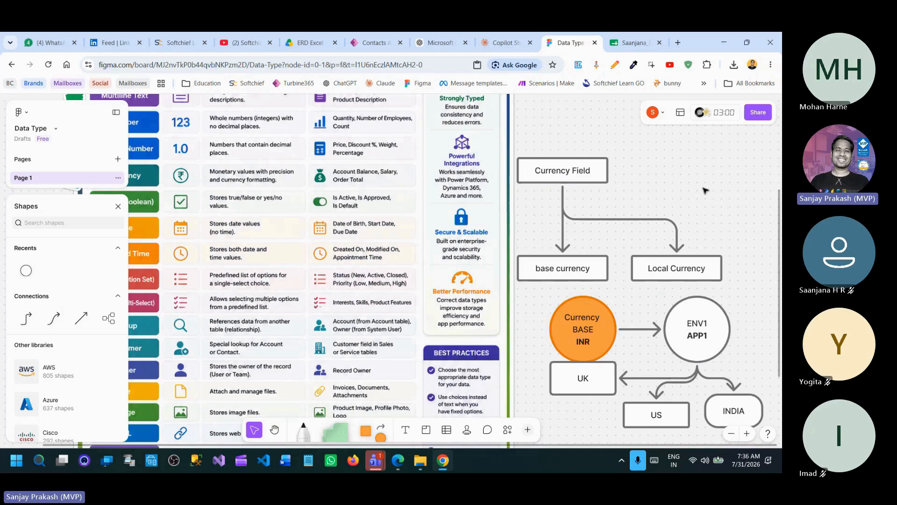
Add a connected box beside the Currency Field box and label it "Loan AMount"
click(605, 176)
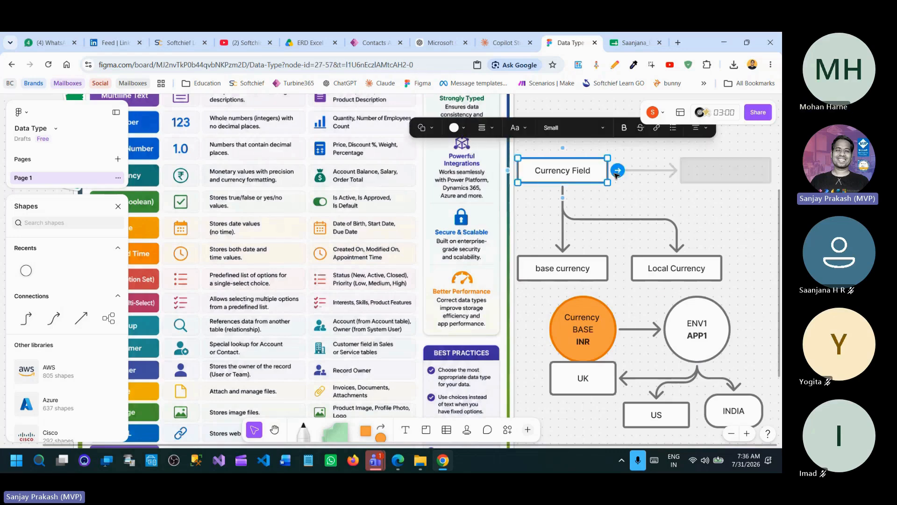
click(618, 171)
text(Amount)
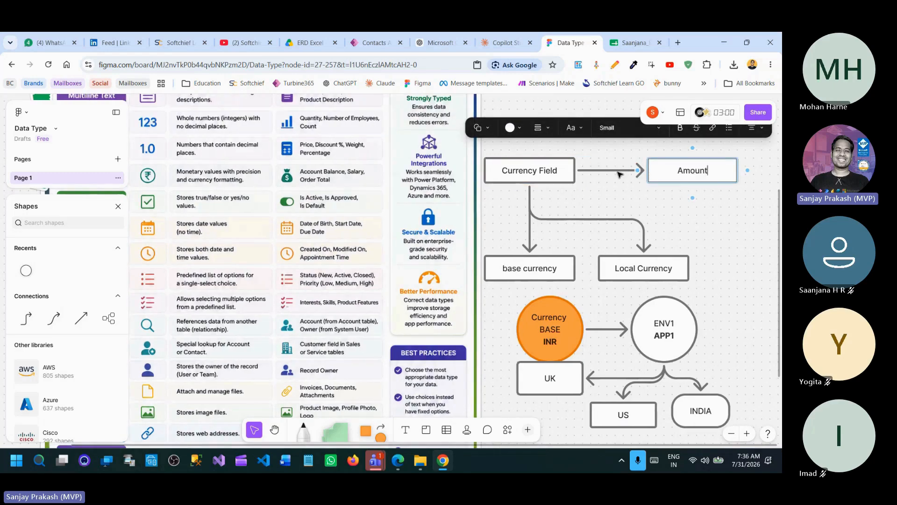
key(BackSpace)
key(BackSpace)
key(BackSpace)
key(BackSpace)
key(BackSpace)
key(BackSpace)
text(Loan AMount)
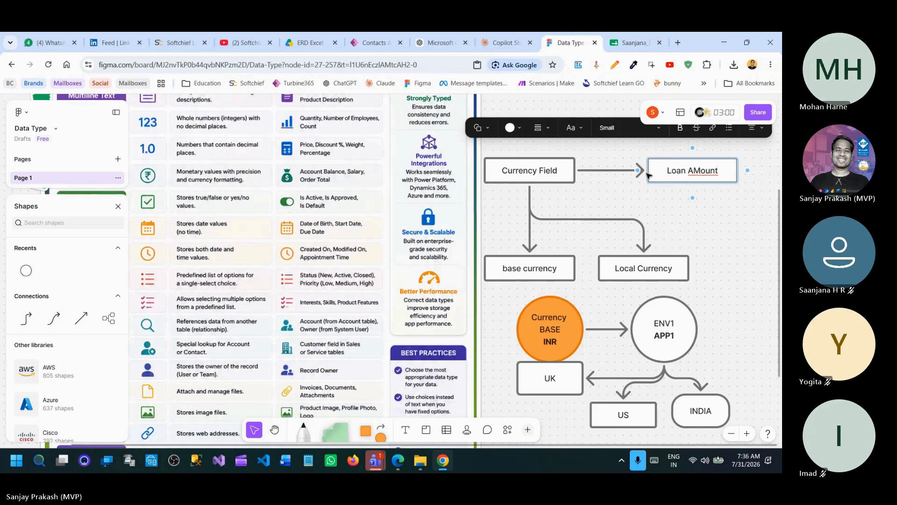
Correct the capitalization in the new box's label so it reads "Loan Amount"
click(728, 214)
click(705, 175)
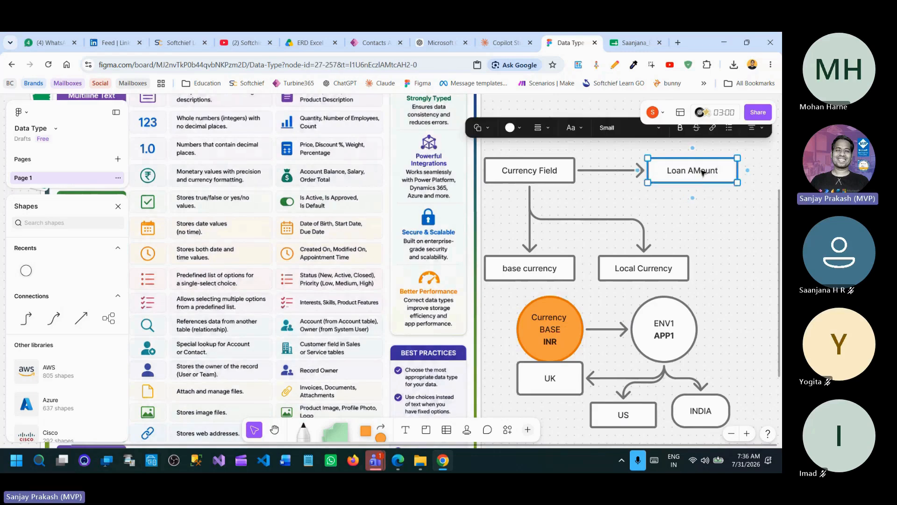
click(701, 171)
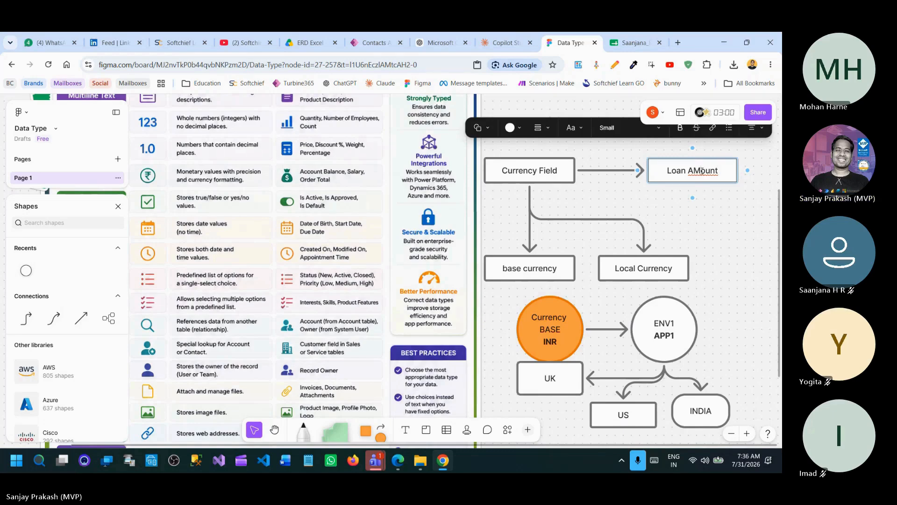
key(BackSpace)
text(m)
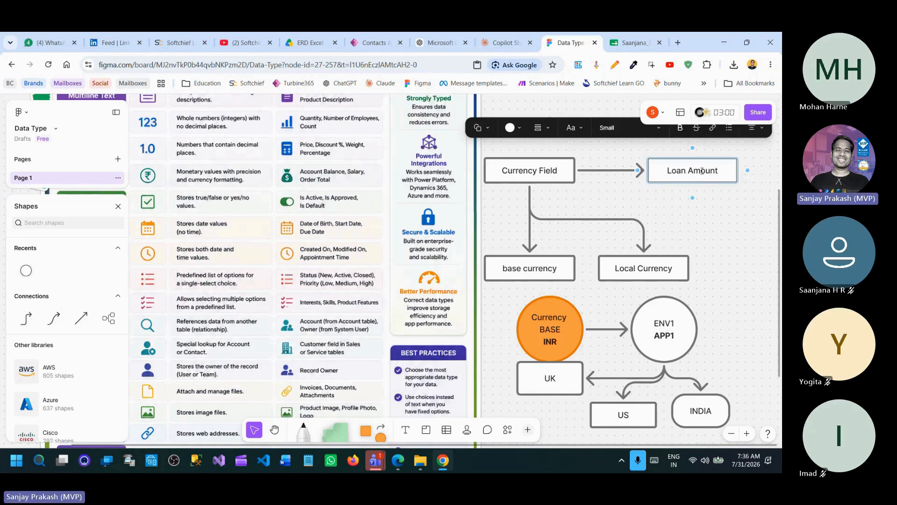
Branch a square-cornered box from the underside of the Loan Amount box and label it "Loan AMount (Base)"
drag(693, 198, 690, 206)
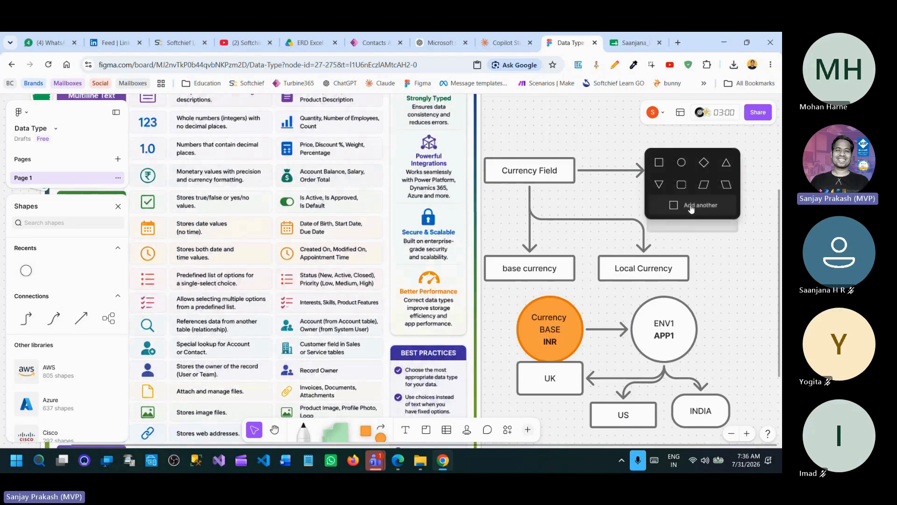
click(664, 167)
text(Base)
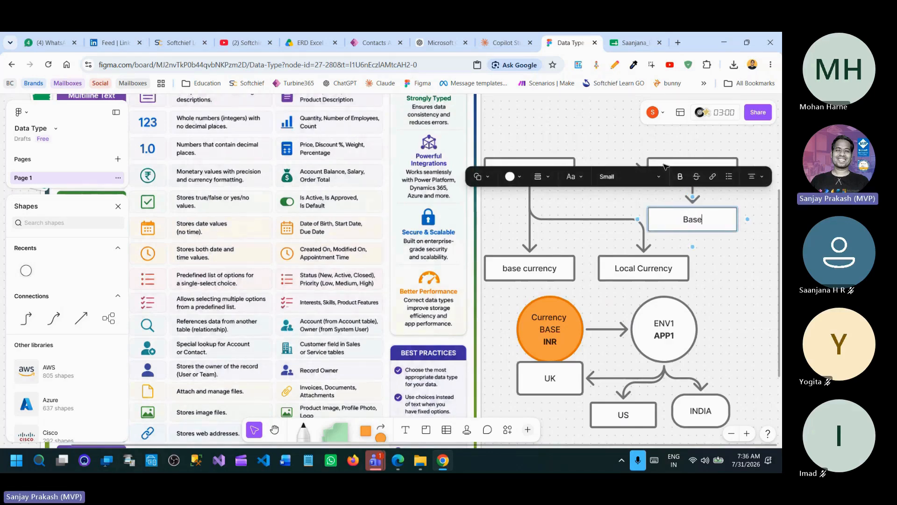
key(BackSpace)
key(BackSpace)
key(BackSpace)
key(BackSpace)
text(Loan AMount (Base))
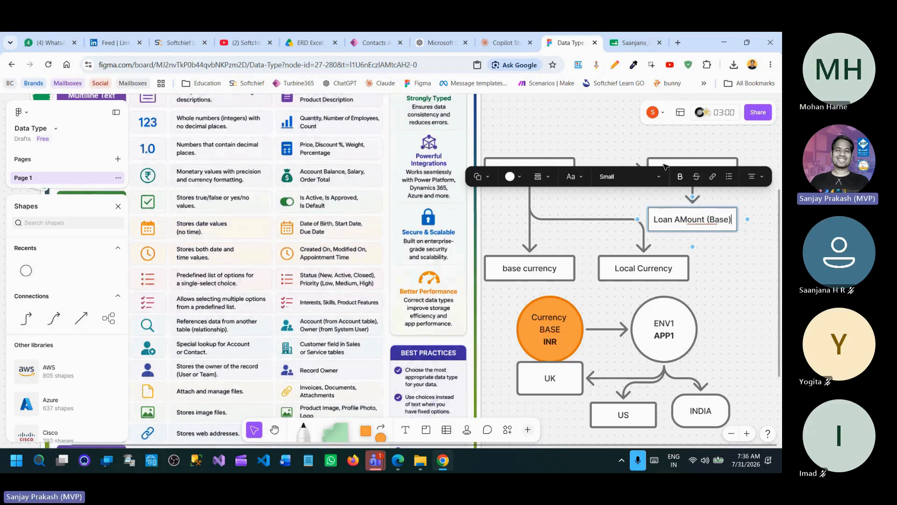
Move the Local Currency box slightly closer to the base currency box
click(693, 247)
click(661, 267)
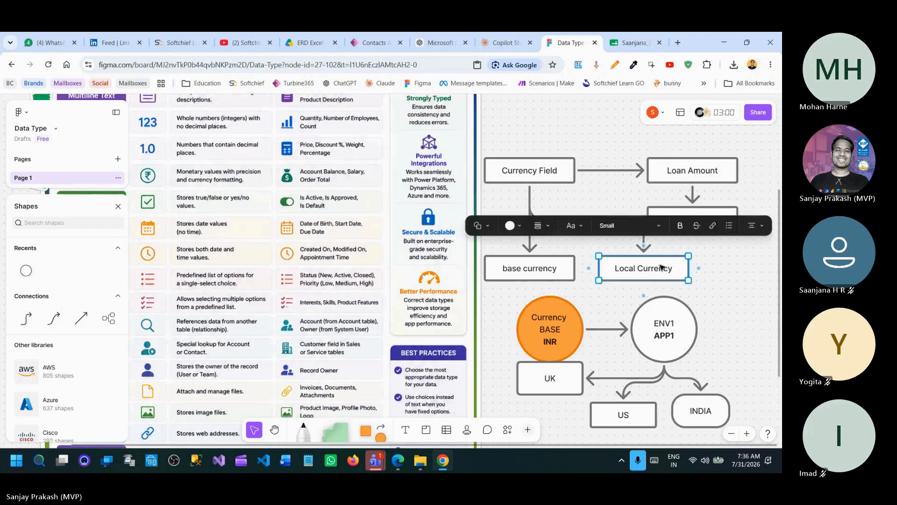
drag(661, 267, 653, 268)
Branch a second box from the underside of the Loan Amount box, beside Local Currency, and label it "Loan Amount"
click(703, 180)
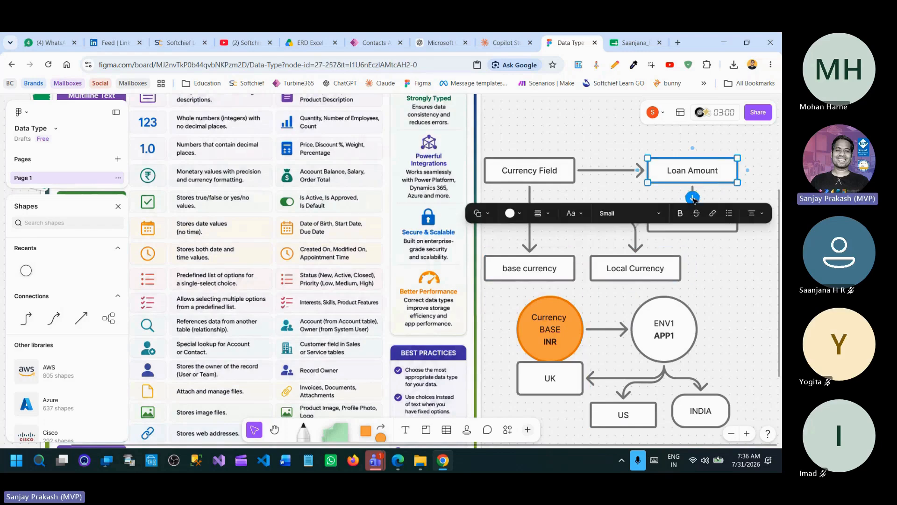
drag(693, 199, 705, 220)
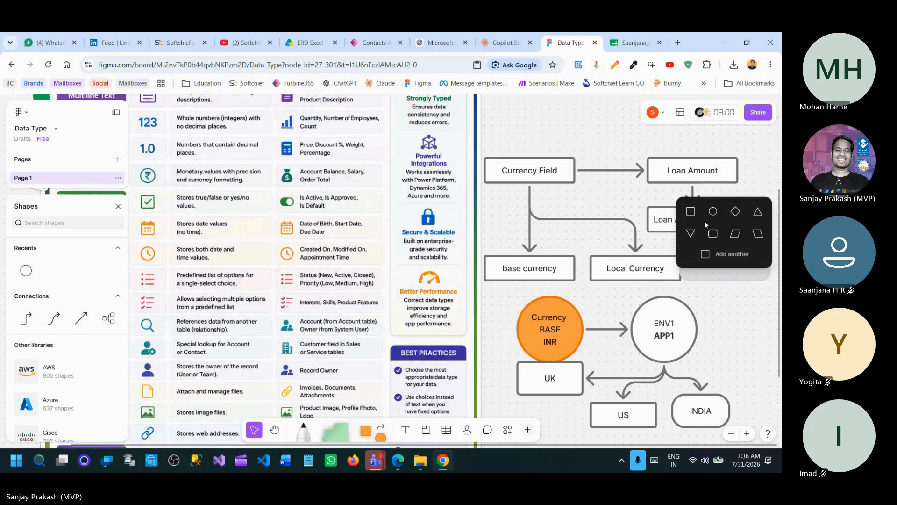
click(691, 212)
text(LOa)
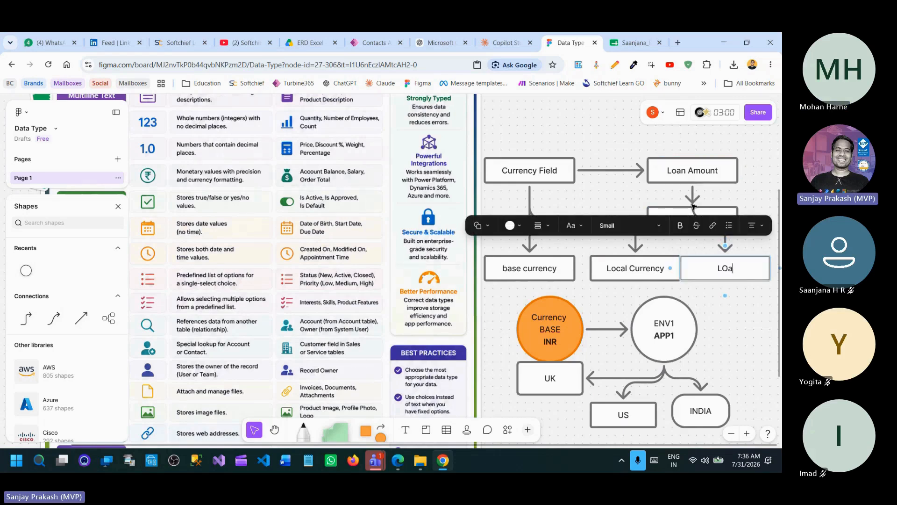
text(n Amount)
click(711, 269)
key(BackSpace)
text(o)
click(737, 324)
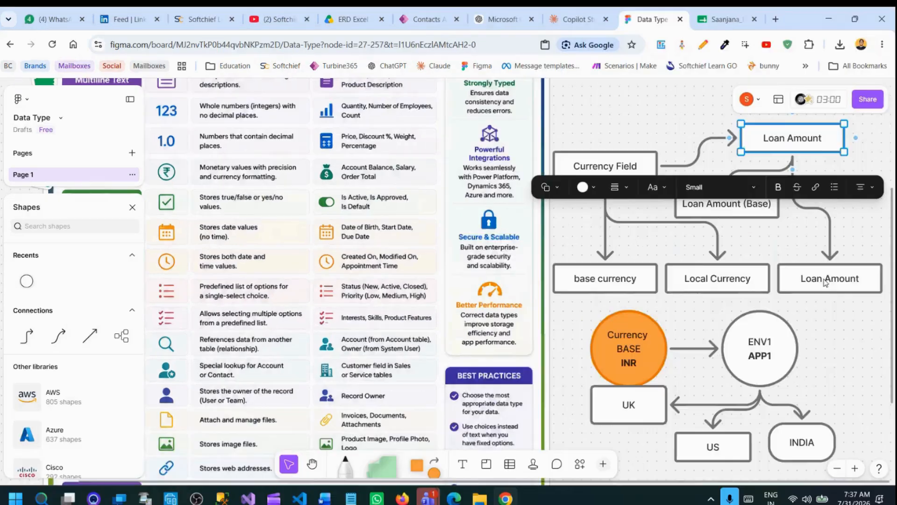
Raise the lower Loan Amount box so it sits above the row of the Local Currency box
click(722, 270)
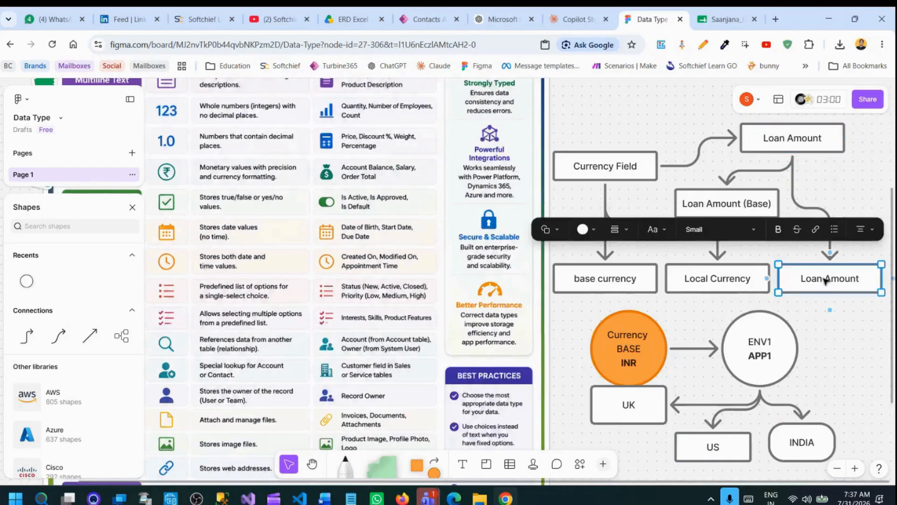
drag(826, 281, 829, 242)
click(832, 321)
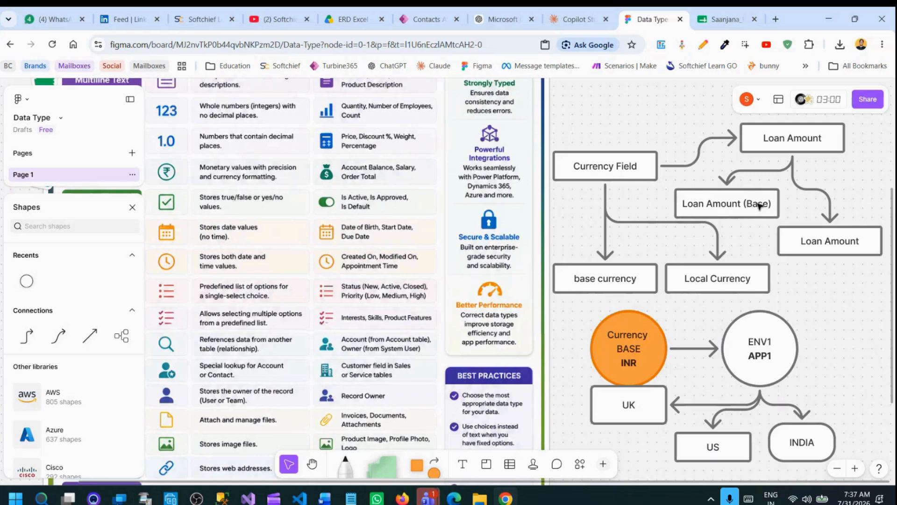
Make the Loan Amount (Base) box slightly taller and add a second text line reading "100 RS" under its label
click(762, 205)
click(768, 205)
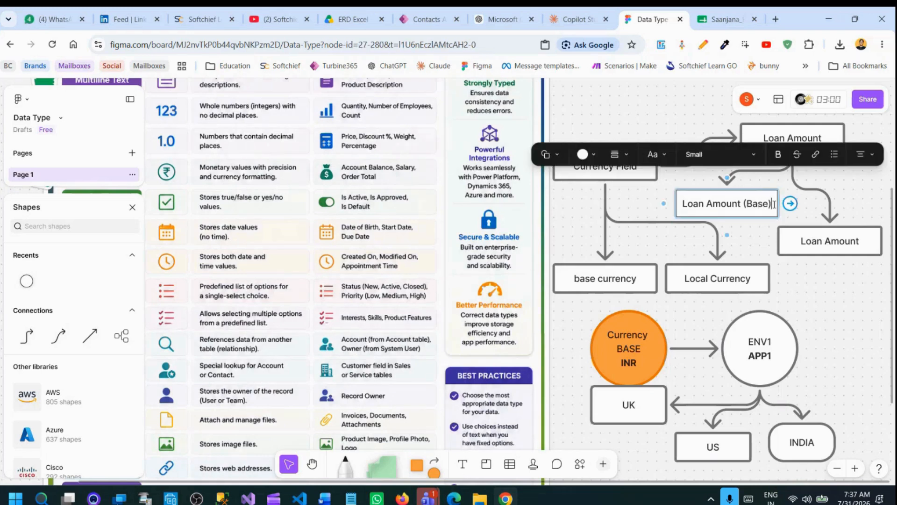
click(756, 265)
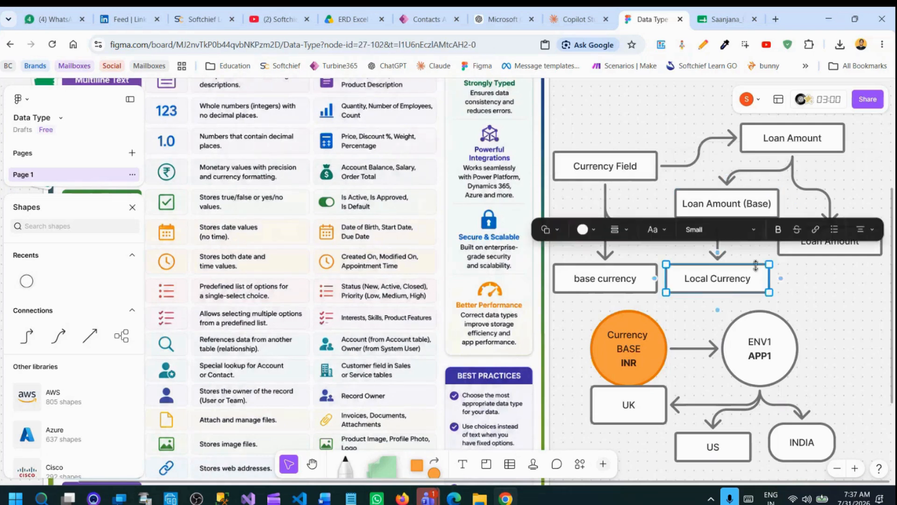
click(748, 205)
click(740, 201)
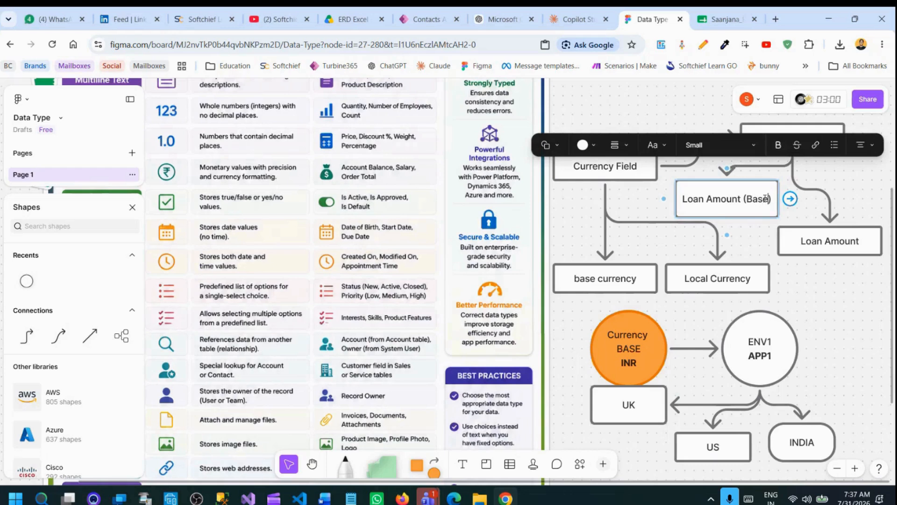
key(Return)
text(100 RS)
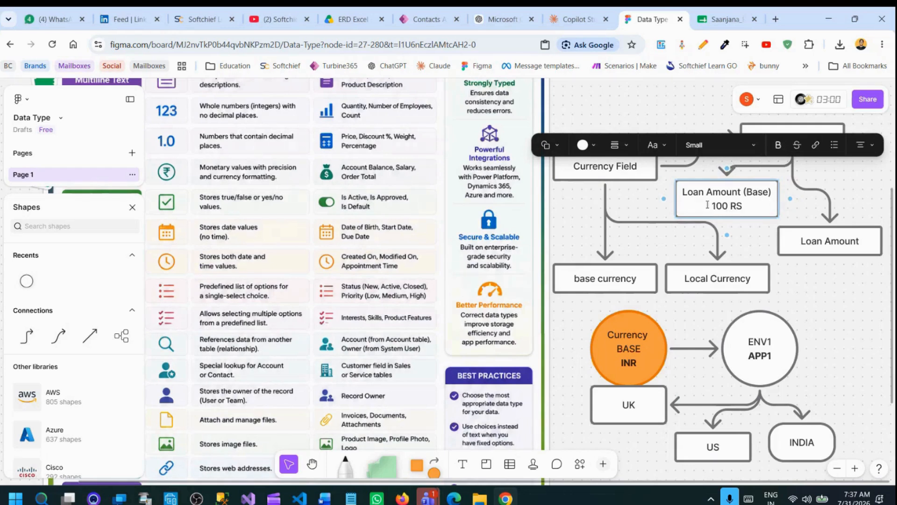
drag(714, 206, 746, 207)
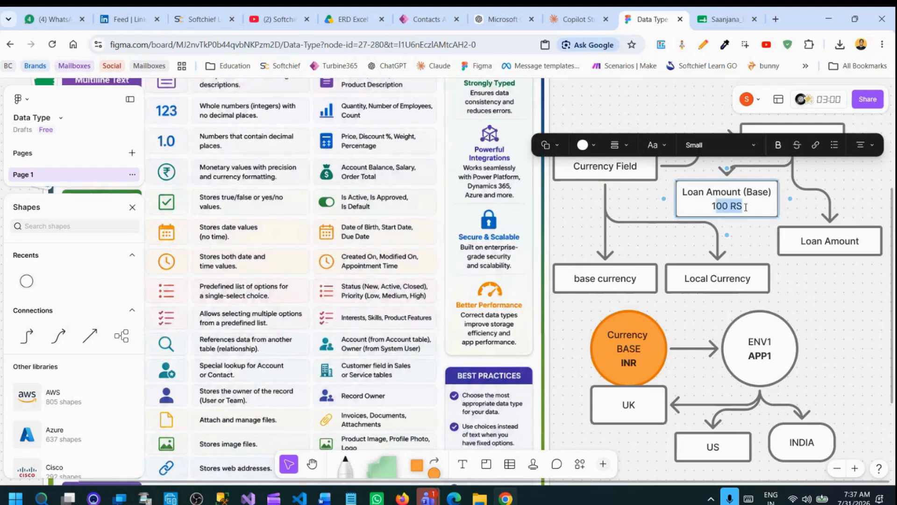